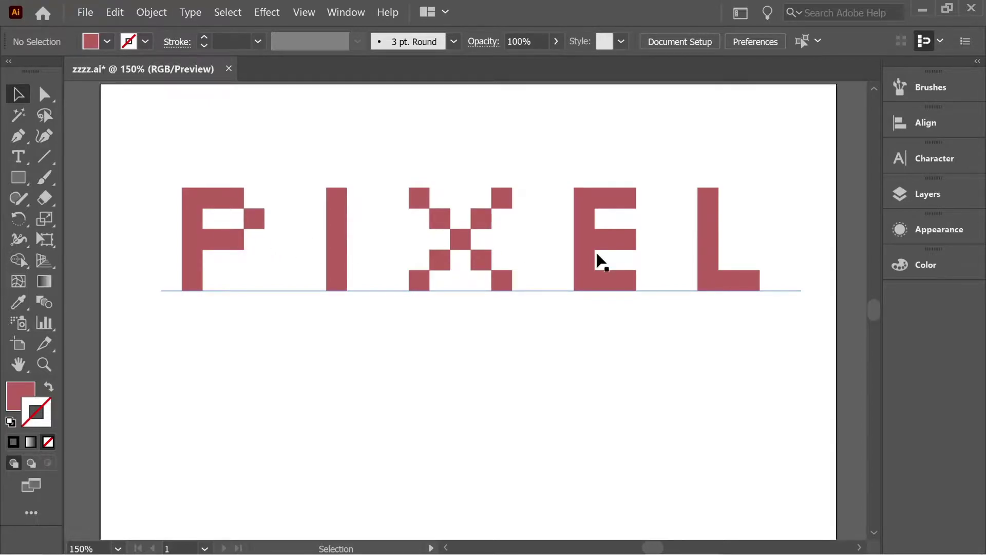
double_click(582, 220)
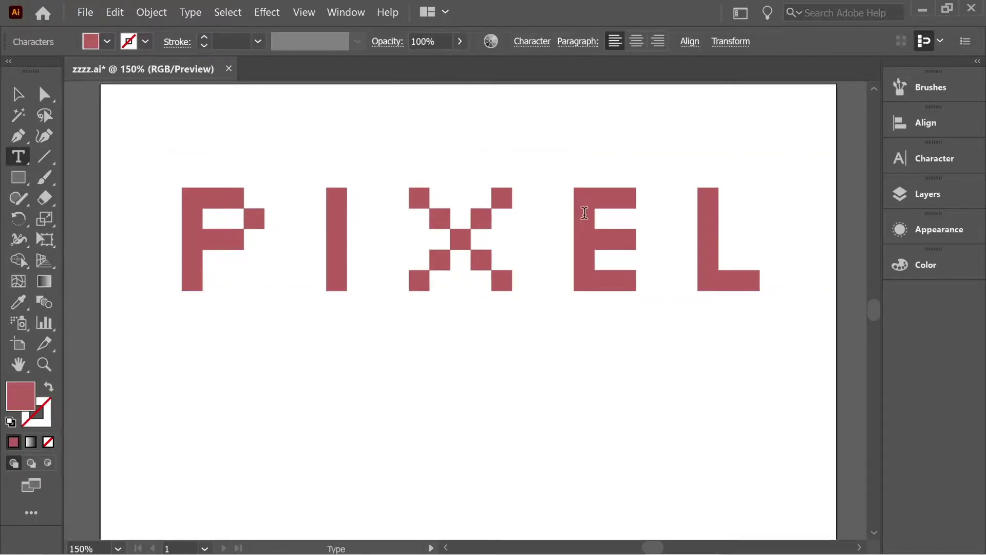
key(ctrl+a)
click(537, 43)
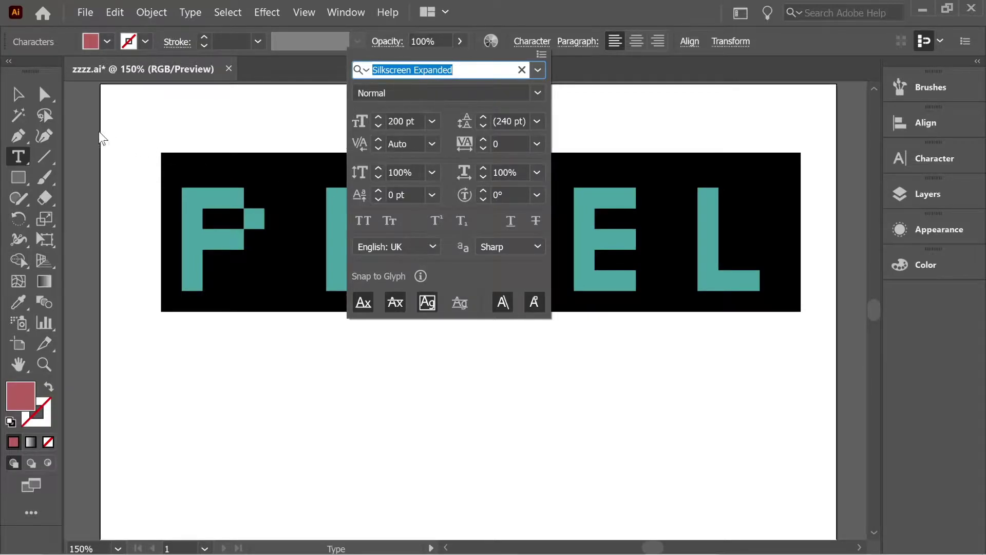
click(17, 94)
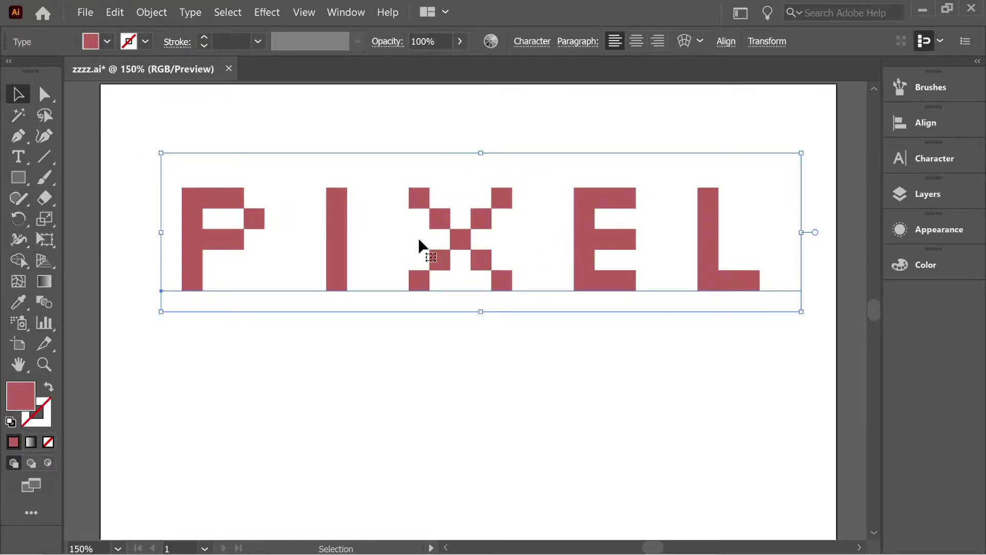
- Apply Effect > 3D > Extrude & Bevel to PIXEL with rotations 45°, -35°, 30° and 25 pt depth
click(266, 15)
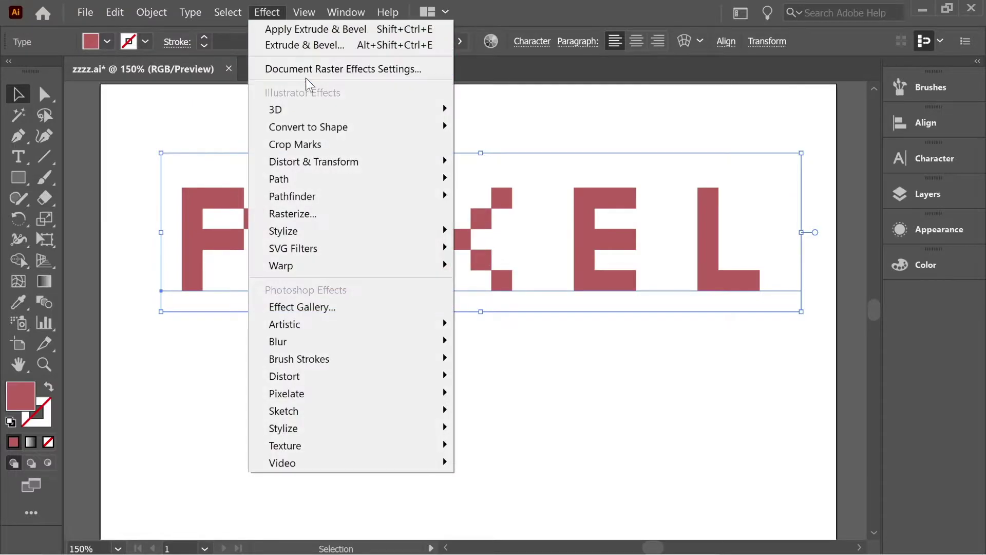
mouse_move(313, 107)
click(507, 107)
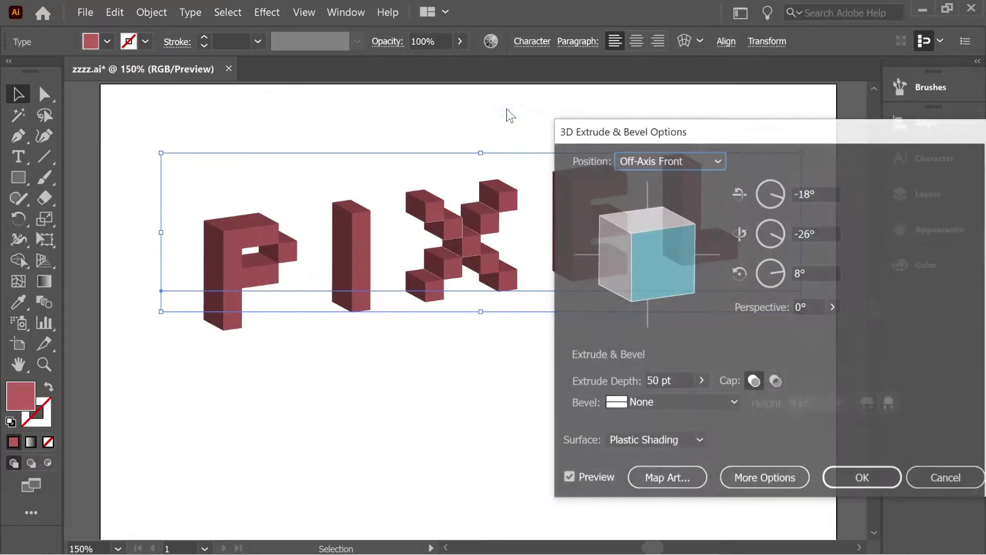
click(767, 194)
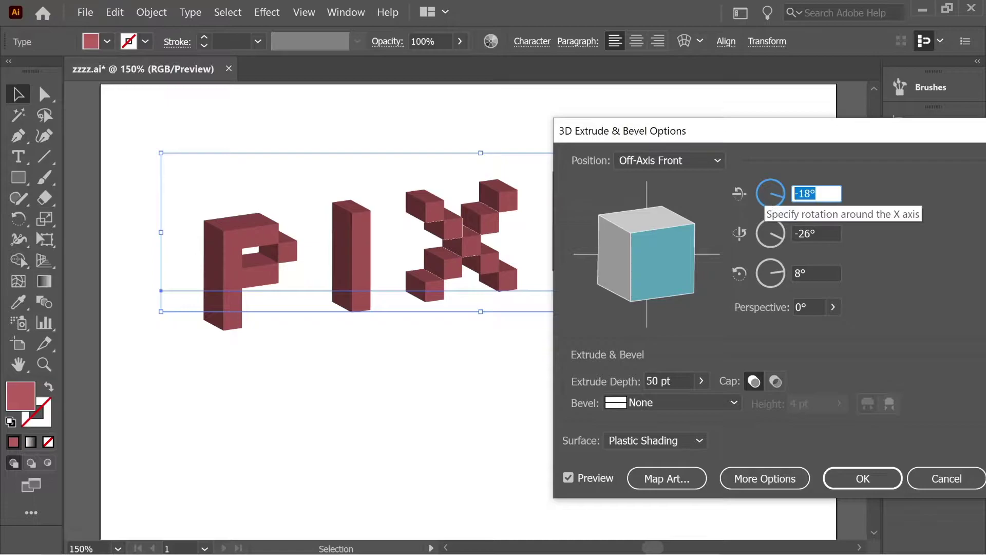
text(45)
click(830, 232)
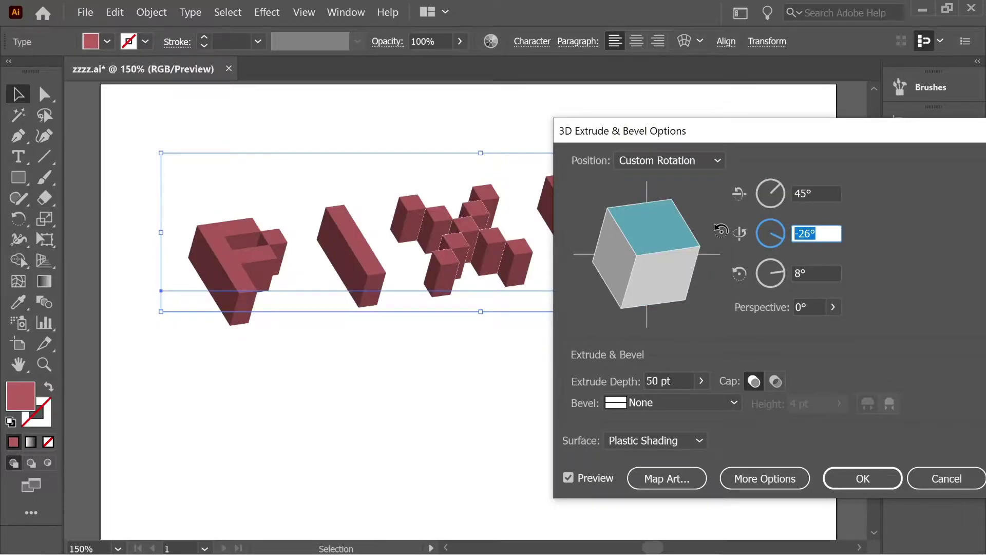
text(-35)
click(831, 269)
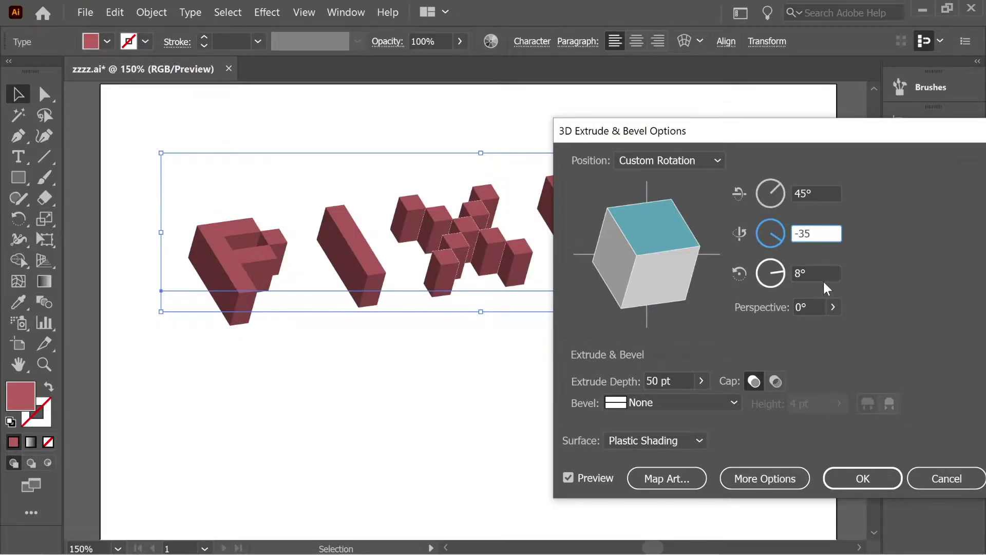
text(3)
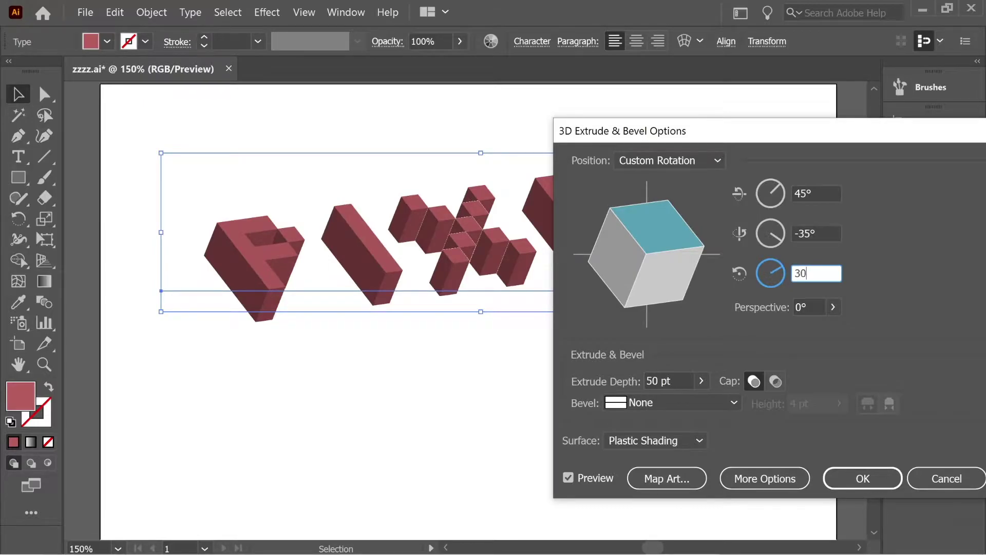
text(0)
click(681, 382)
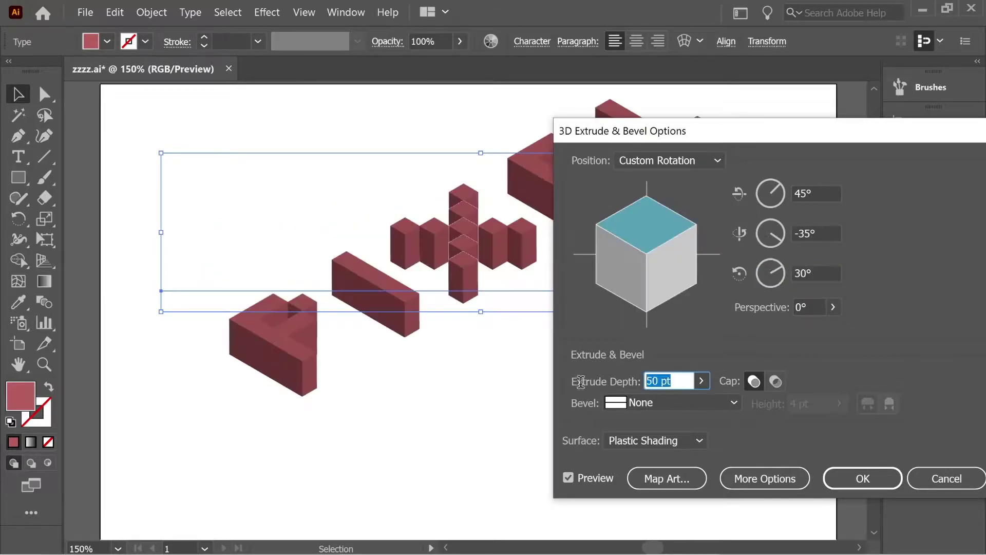
text(25)
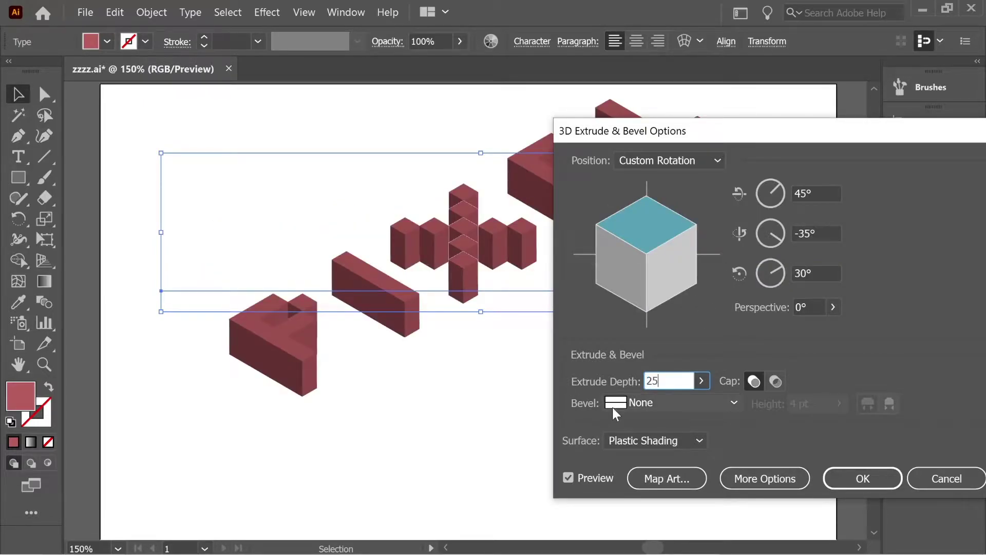
click(870, 476)
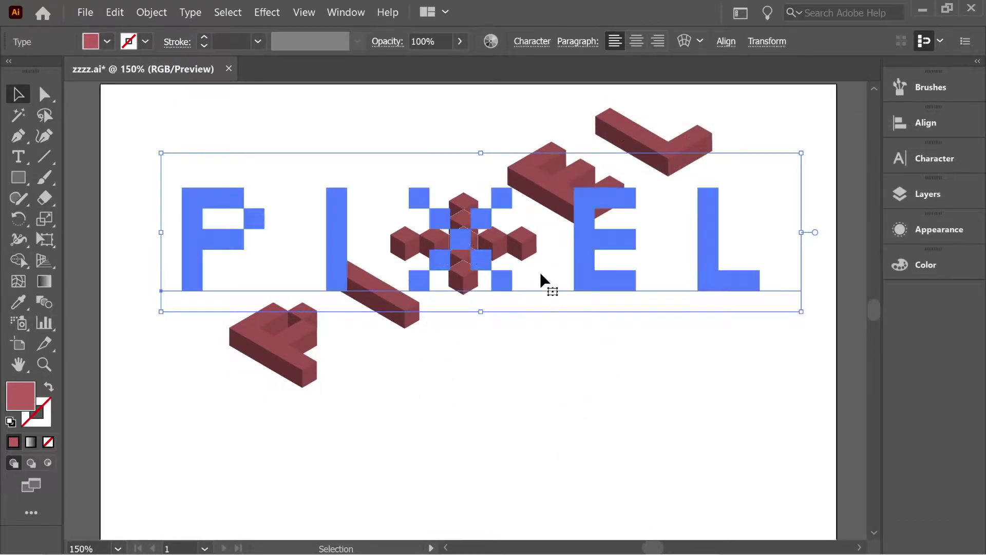
- Expand the 3D appearance and ungroup the artwork three times down to individual faces
click(151, 12)
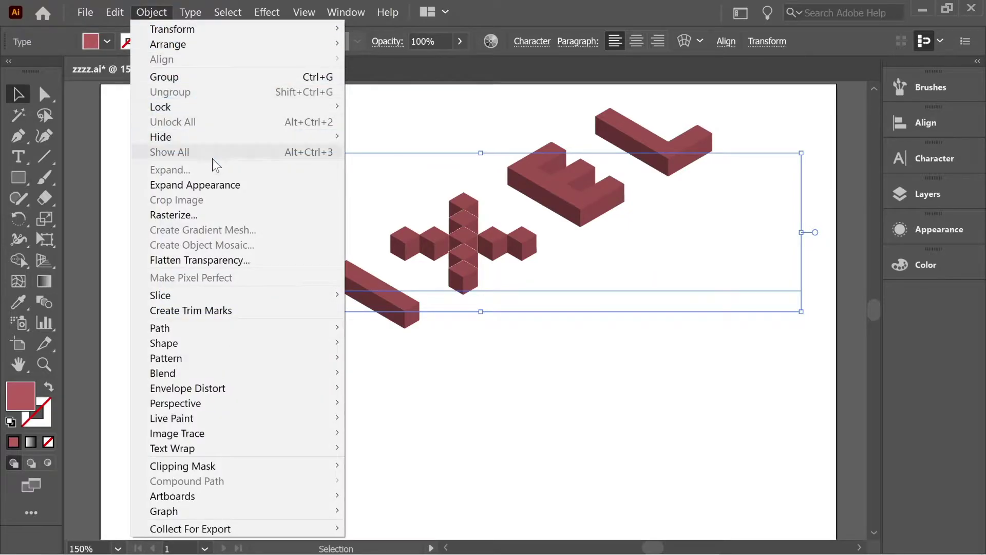
click(213, 185)
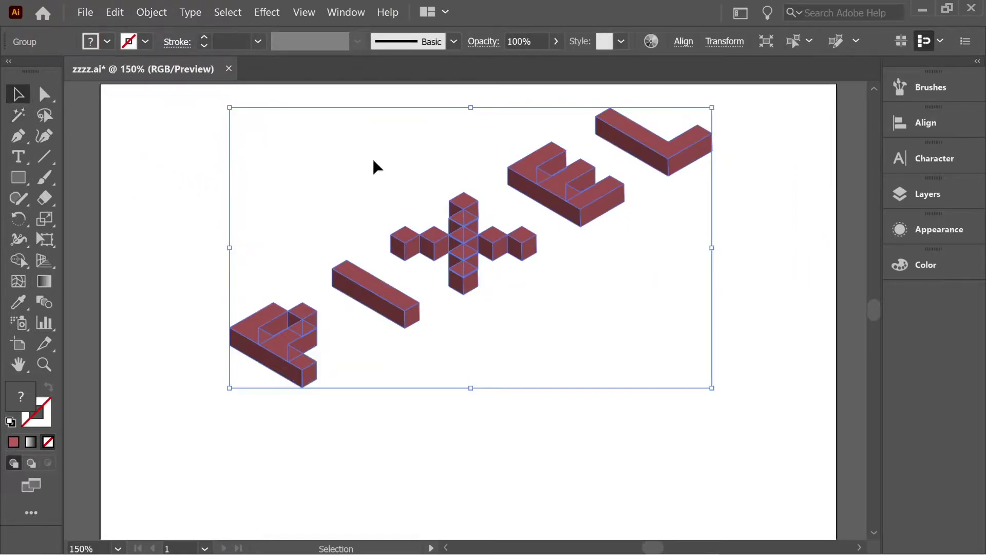
right_click(563, 258)
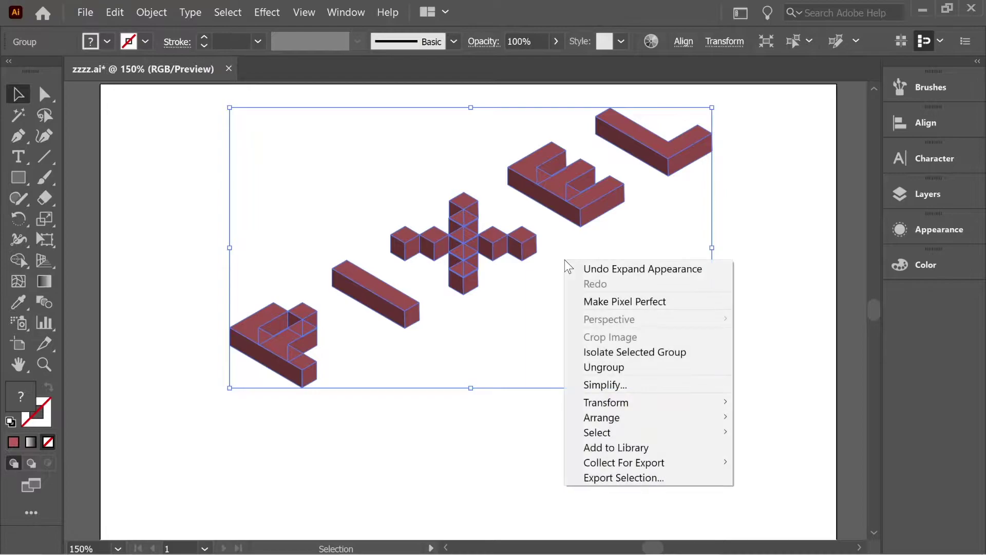
click(620, 367)
right_click(560, 267)
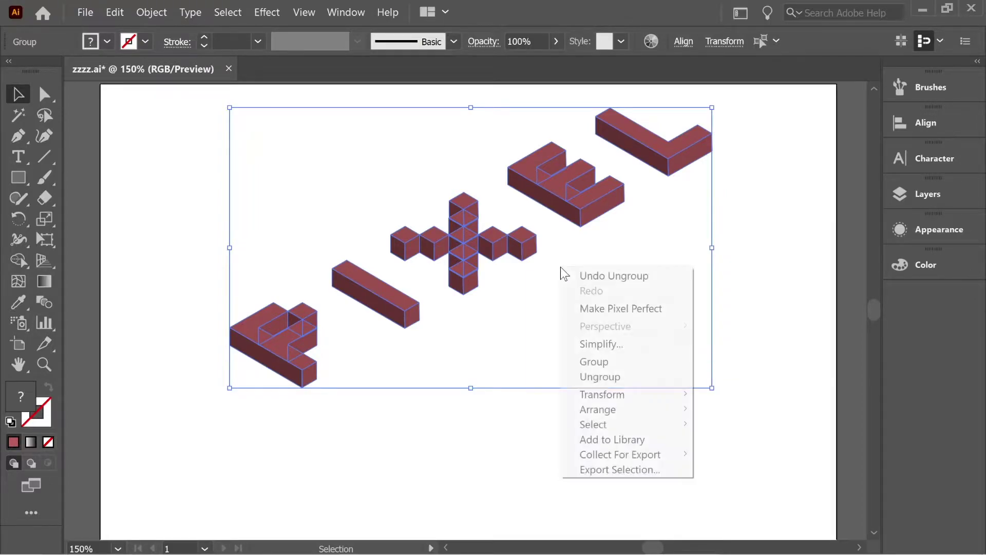
click(613, 377)
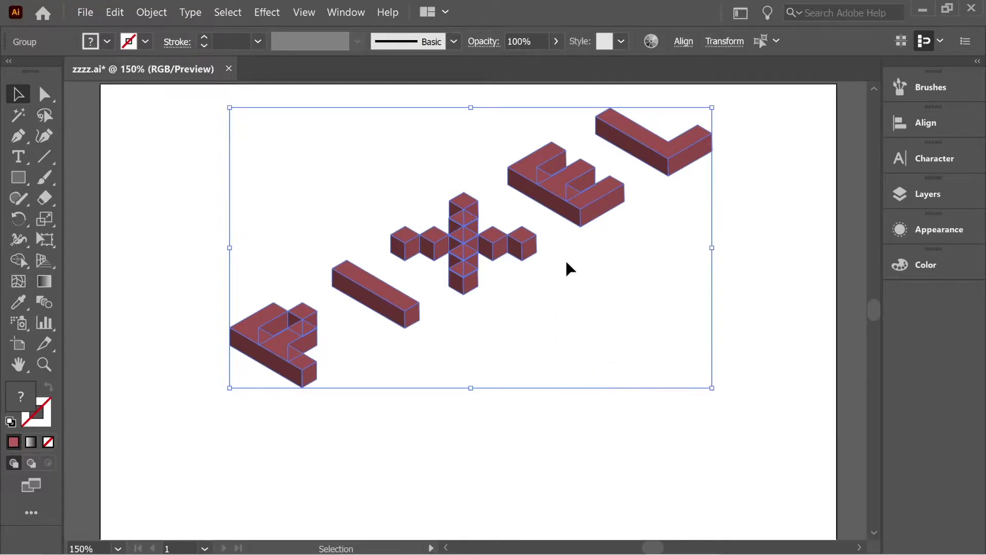
right_click(578, 266)
click(634, 377)
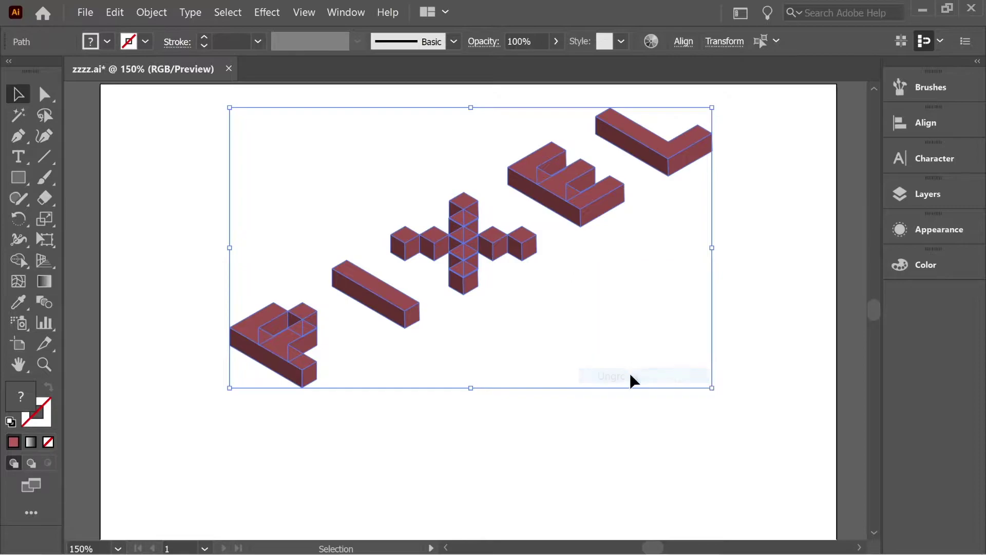
- Test-move a few P and I faces to confirm they separate, then put them back
click(541, 426)
drag(279, 354, 249, 239)
drag(318, 349, 442, 392)
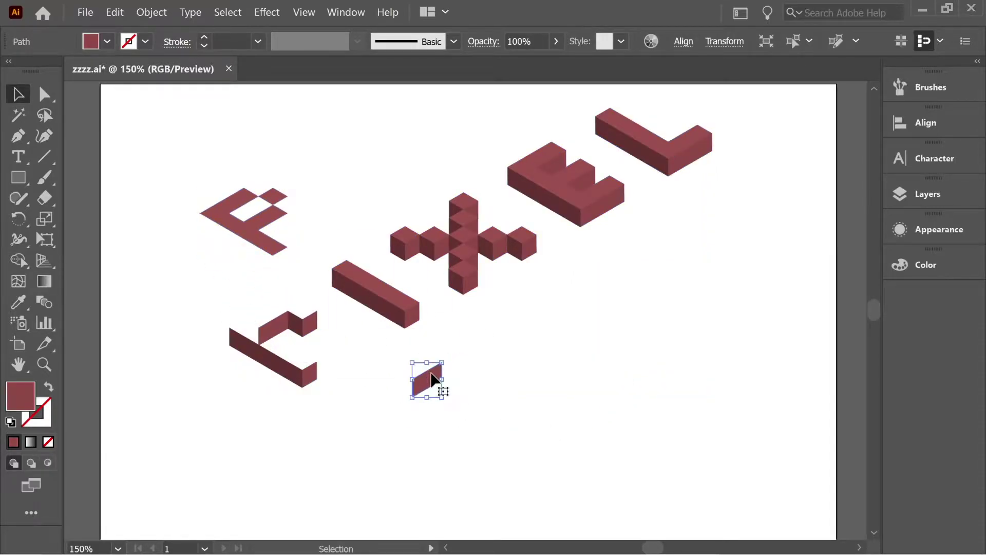
mouse_move(315, 337)
mouse_down()
mouse_move(331, 249)
mouse_move(316, 339)
mouse_up()
drag(426, 380, 304, 341)
drag(244, 222, 273, 337)
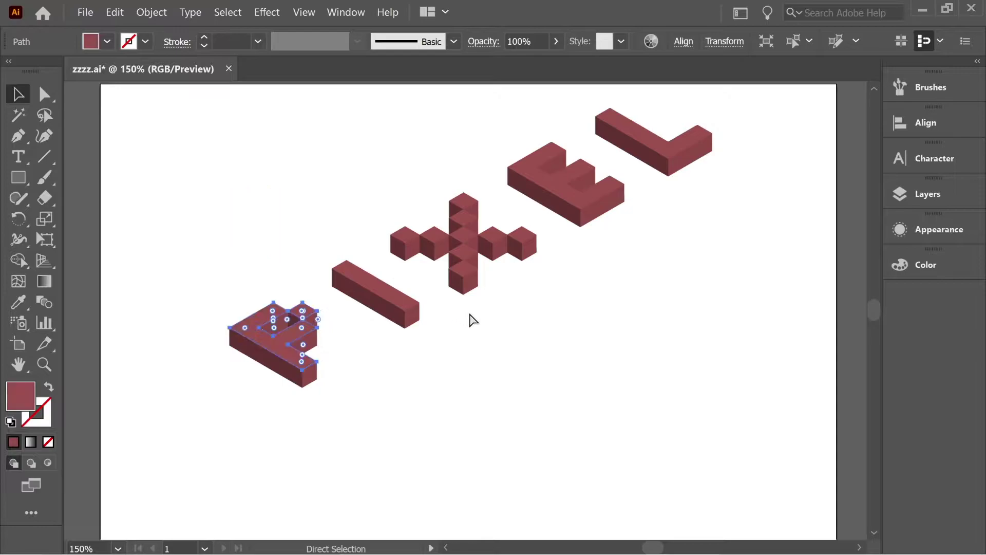
- Switch to Direct Selection, zoom to 200% and centre the letters in view
click(573, 357)
key(a)
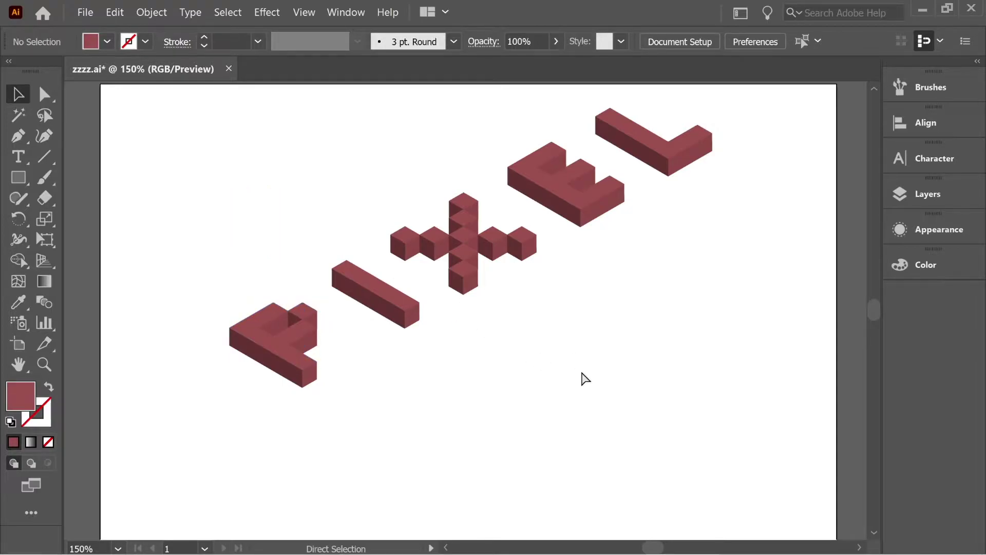
key(ctrl+plus)
key(space)
drag(542, 251, 541, 317)
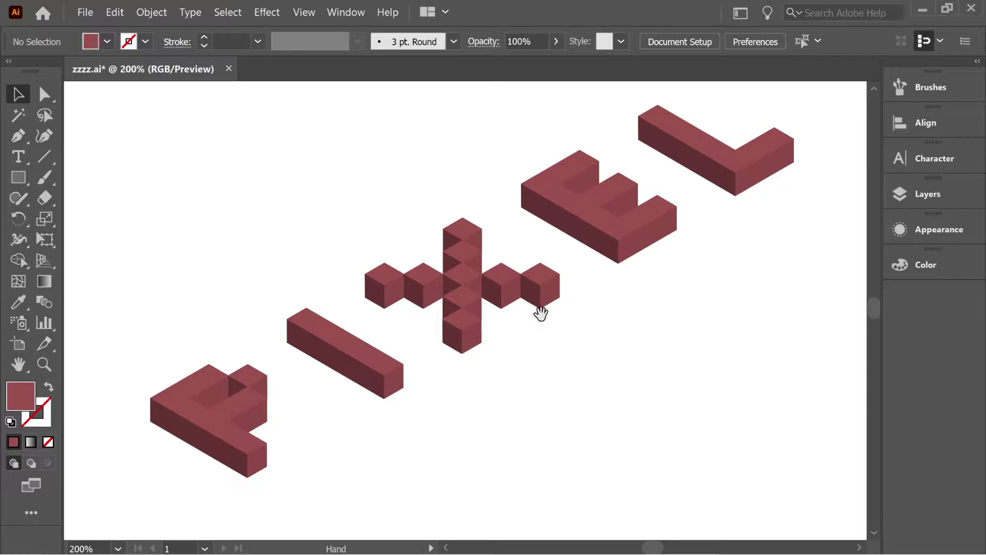
- Select the top faces of the P, I, every X cube, the E and the L
click(183, 390)
shift+click(347, 333)
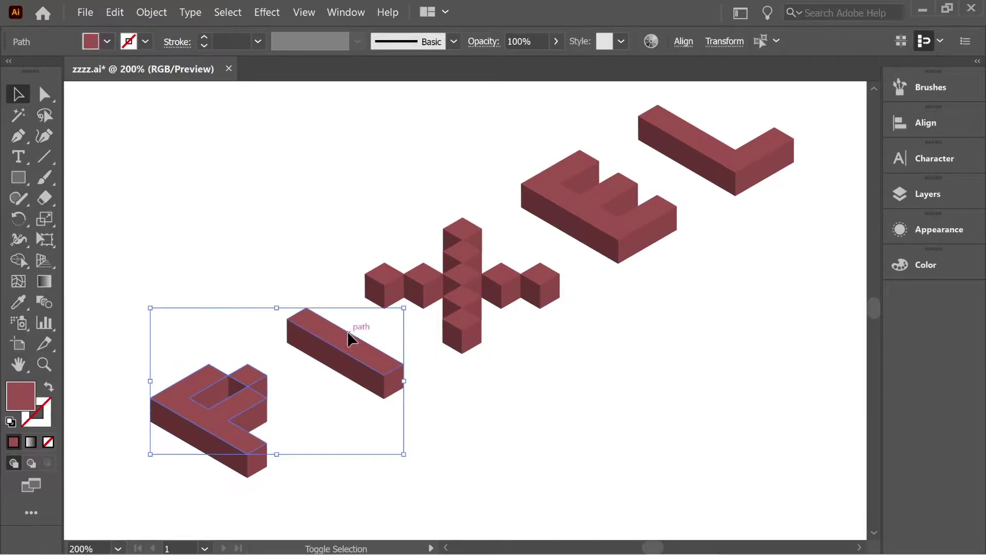
shift+click(379, 283)
shift+click(418, 280)
shift+click(458, 307)
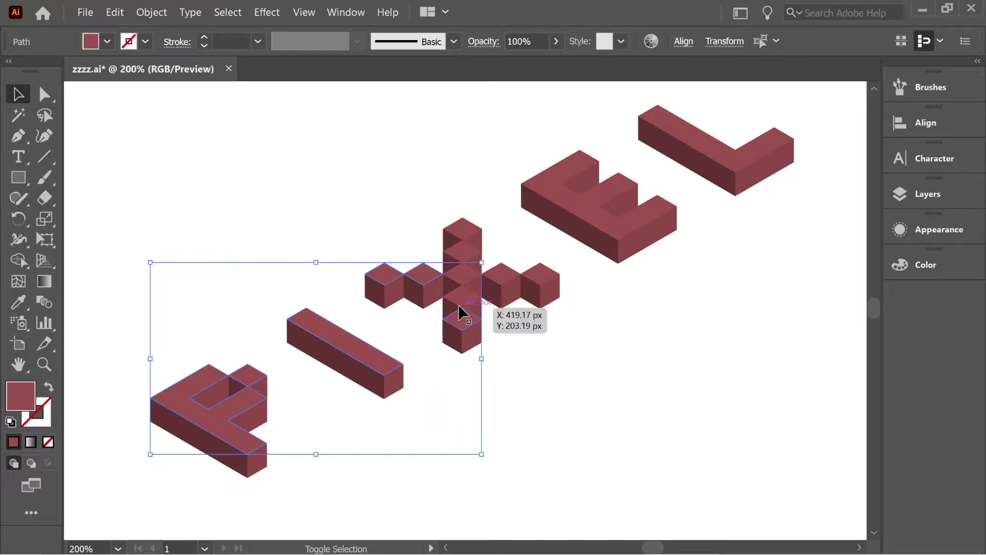
shift+click(461, 280)
shift+click(463, 246)
shift+click(470, 232)
shift+click(502, 282)
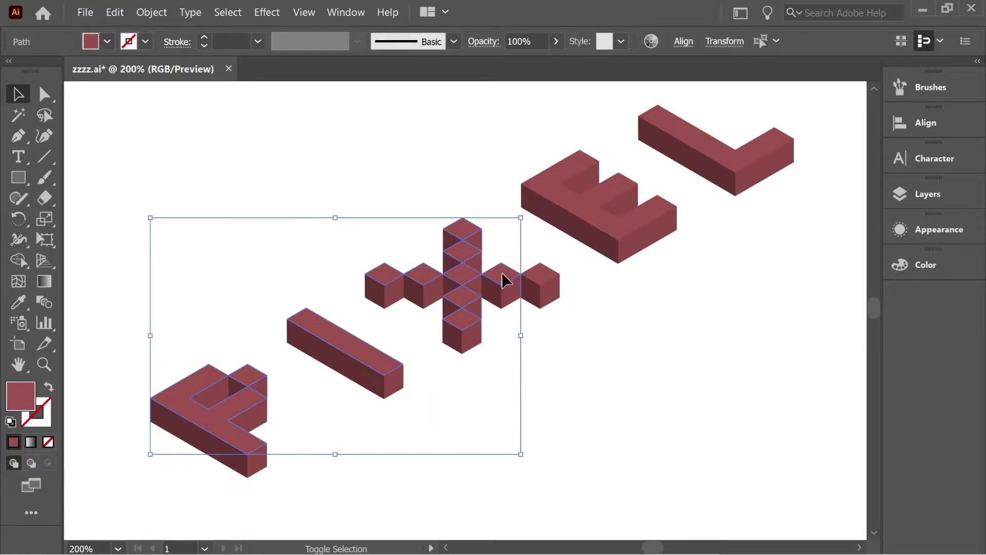
shift+click(540, 283)
shift+click(591, 208)
shift+click(733, 156)
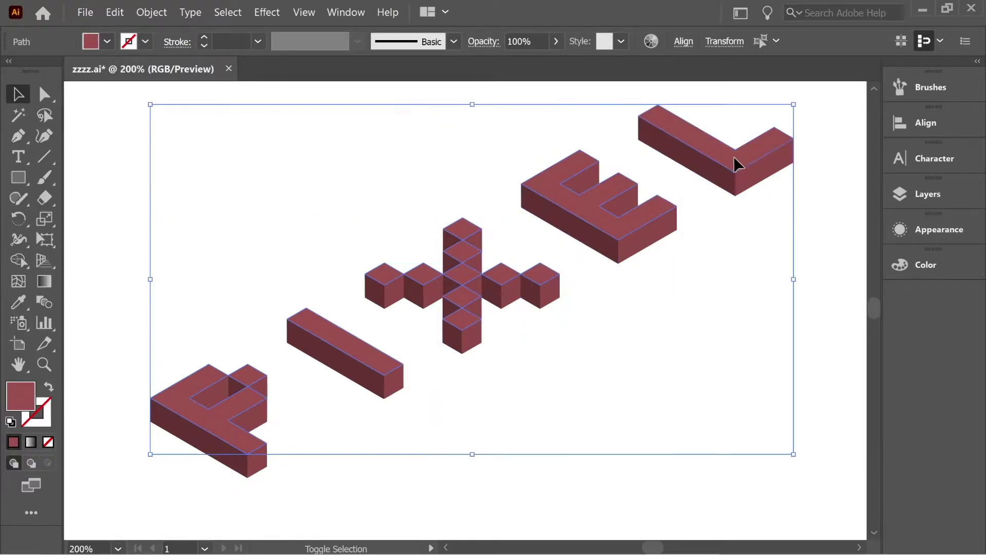
- Make the selected top faces a compound path, test-drag it, and undo the move
click(152, 12)
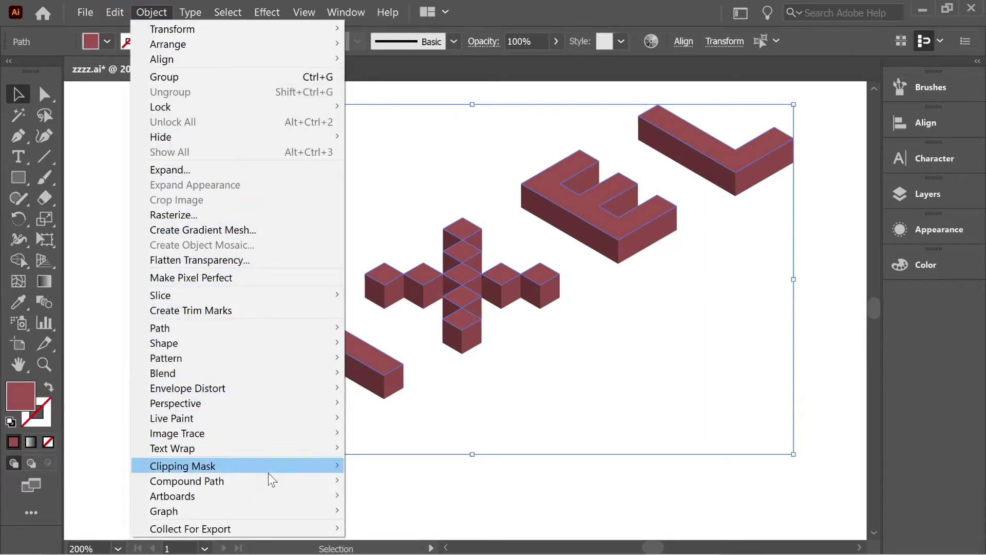
mouse_move(275, 480)
click(371, 475)
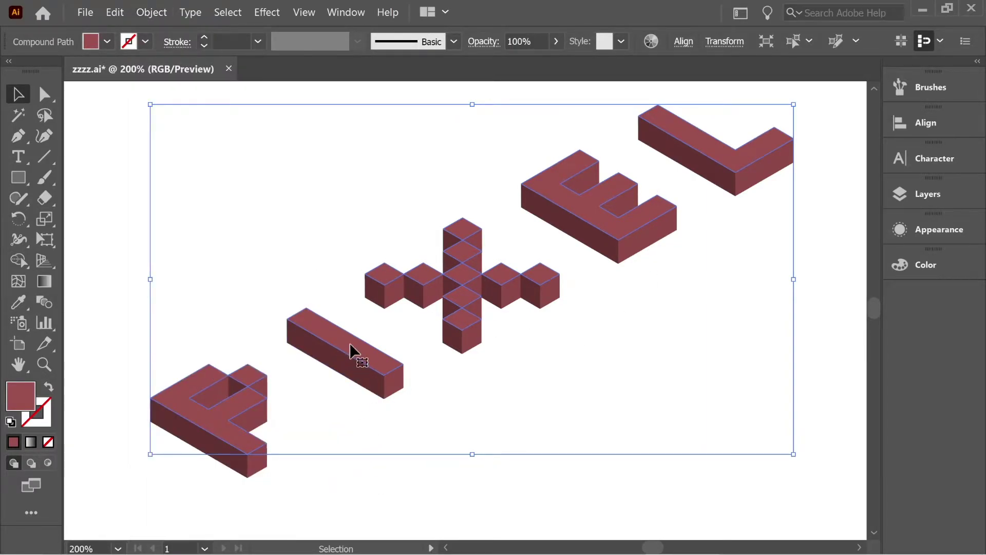
drag(350, 343, 326, 304)
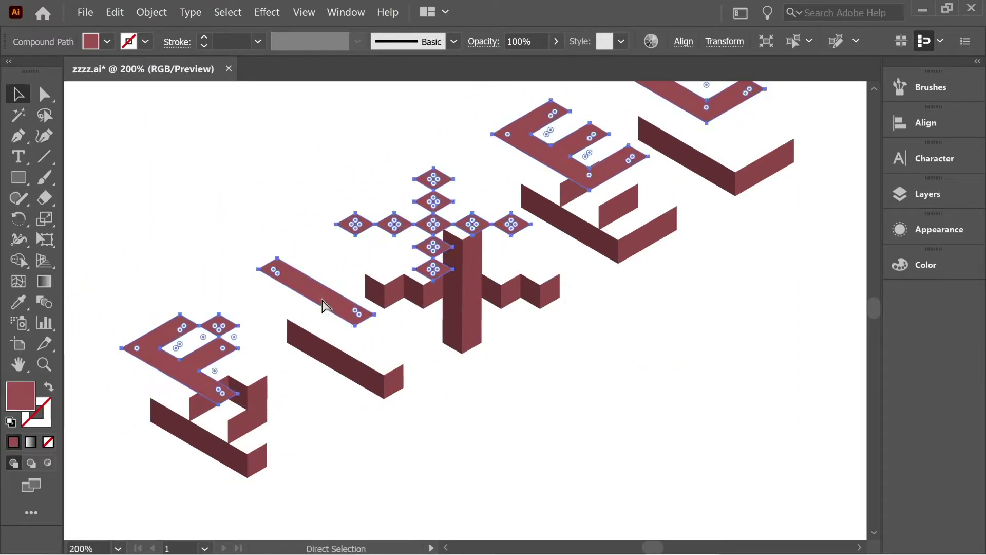
key(ctrl+z)
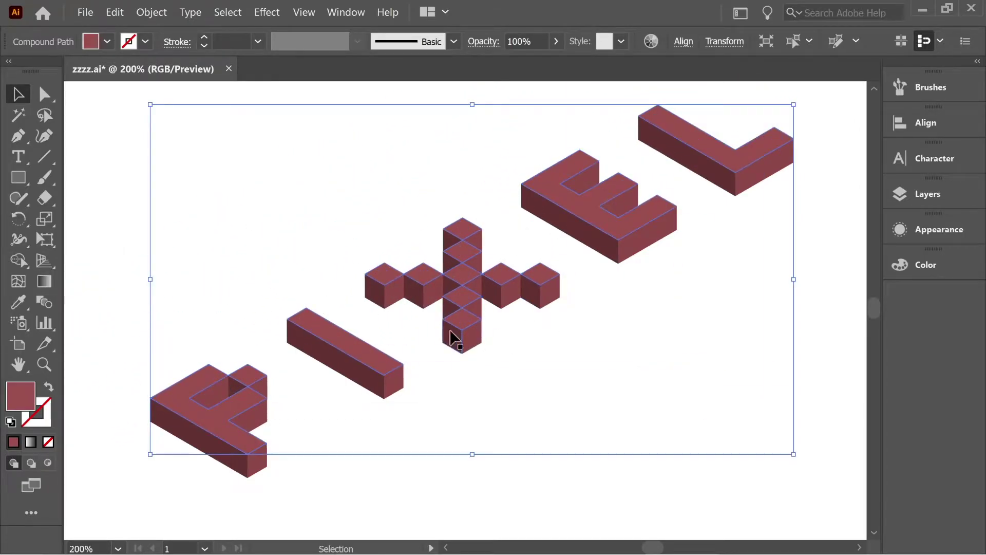
- Open the Appearance panel and give the top faces a 4 pt stroke
click(347, 12)
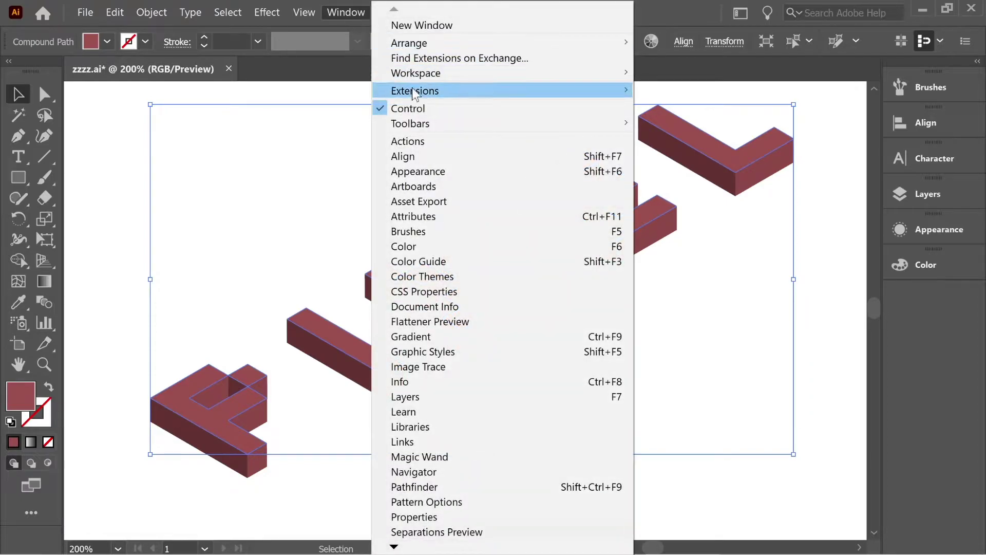
click(442, 168)
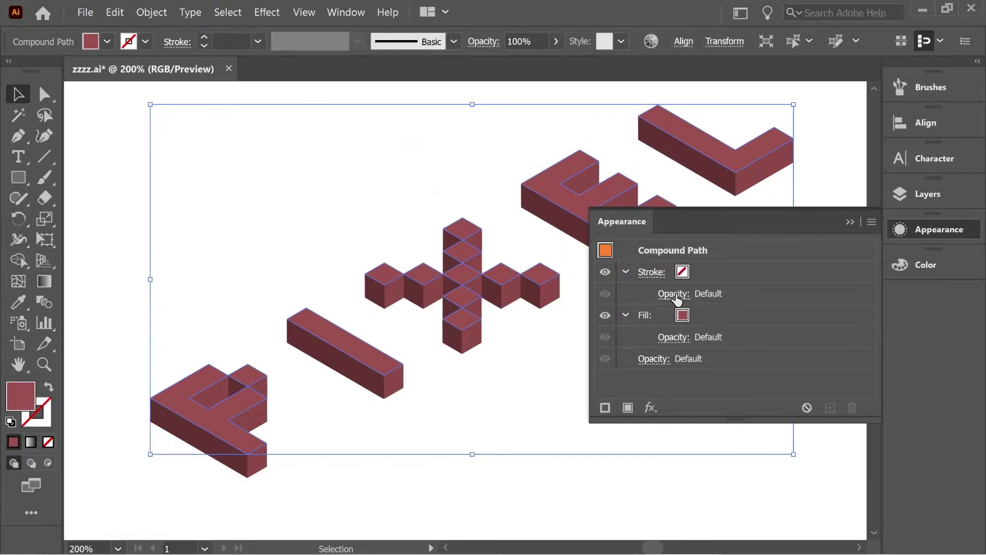
click(685, 275)
click(715, 270)
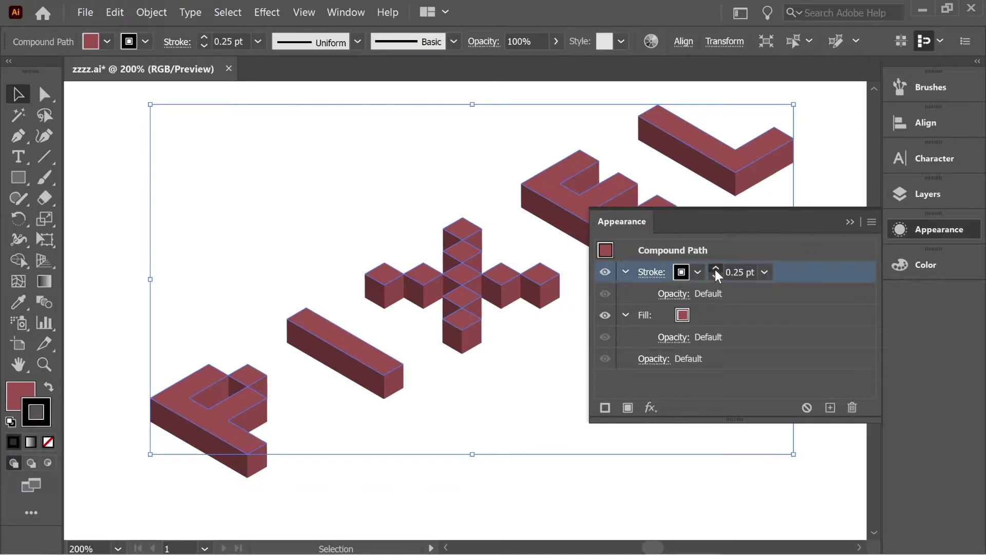
click(715, 270)
click(715, 270)
click(715, 268)
click(716, 269)
click(716, 269)
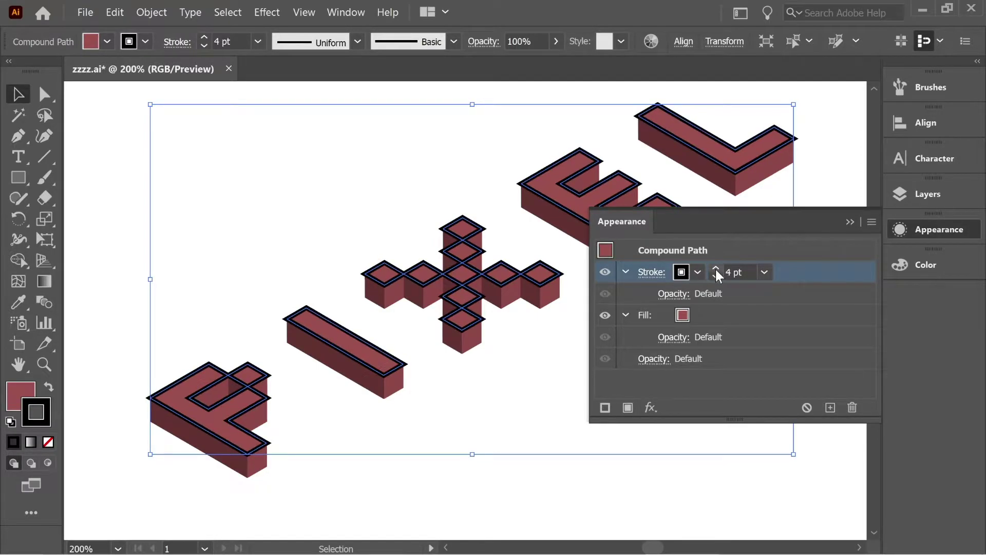
- Set the stroke colour to RGB 46, 58, 58 dark blue-grey
shift+click(682, 272)
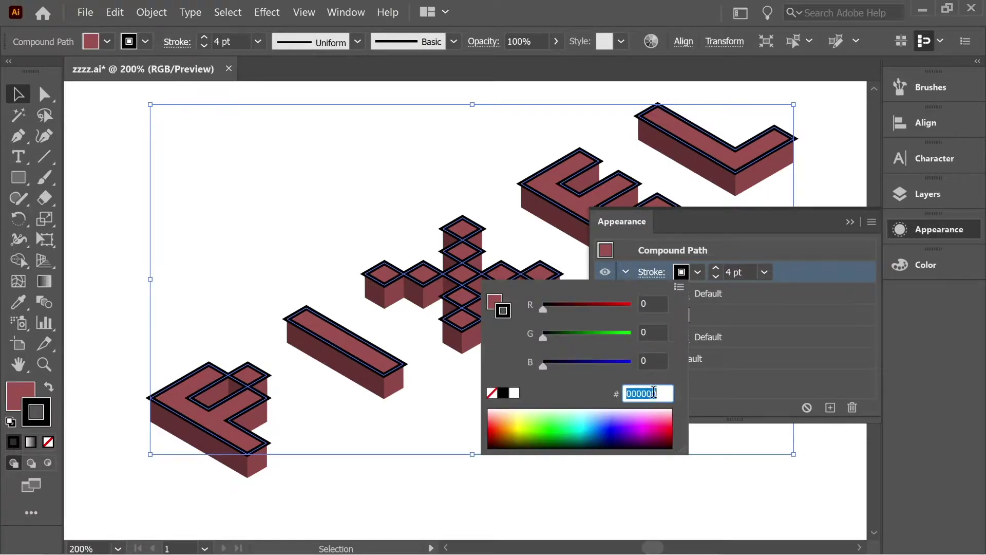
click(651, 303)
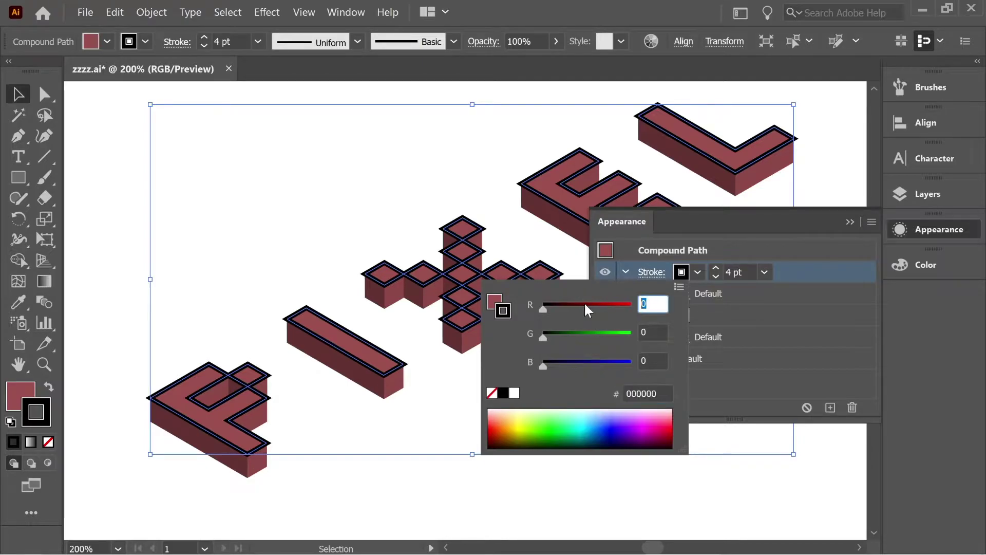
text(46)
key(Tab)
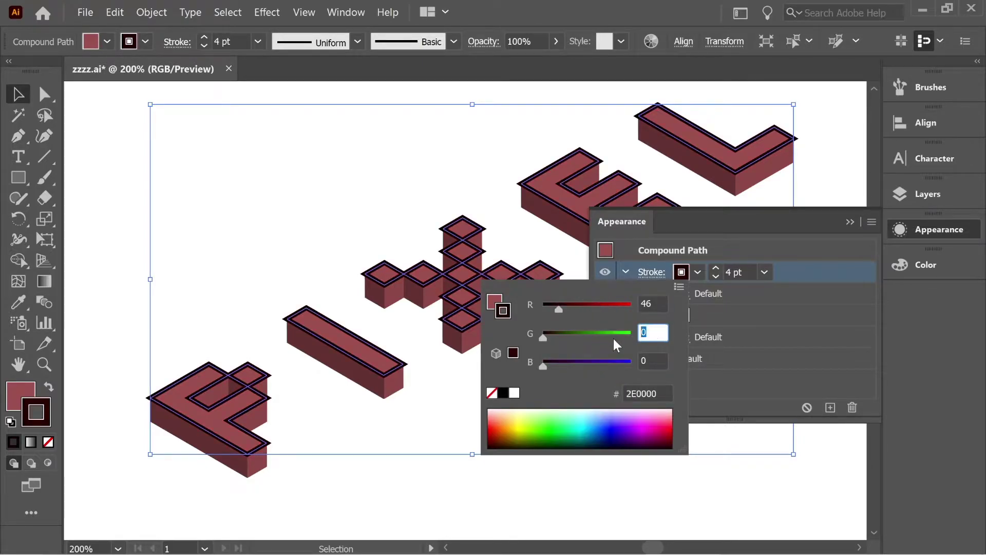
text(58)
key(Tab)
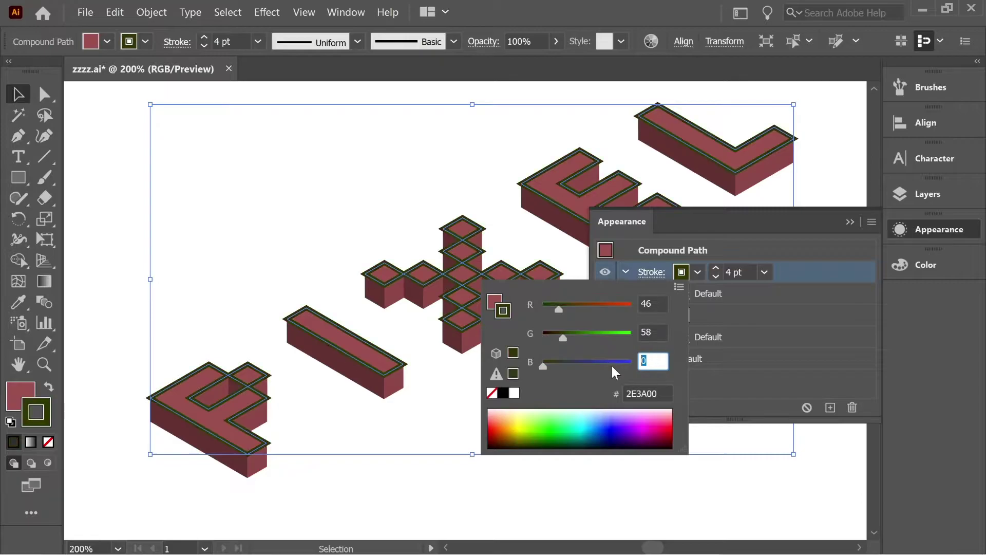
text(58)
key(Return)
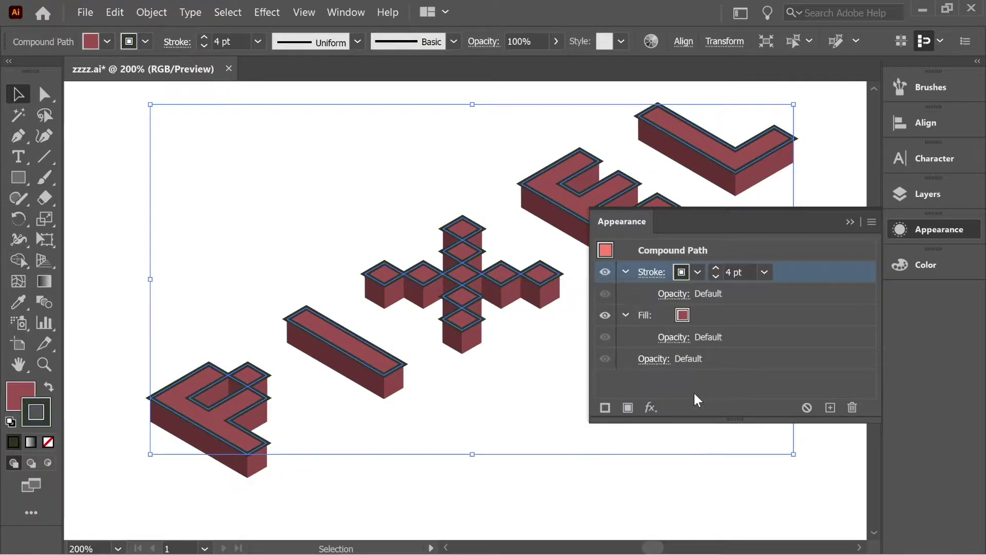
- Set the stroke to Round Join in the Stroke options
click(652, 273)
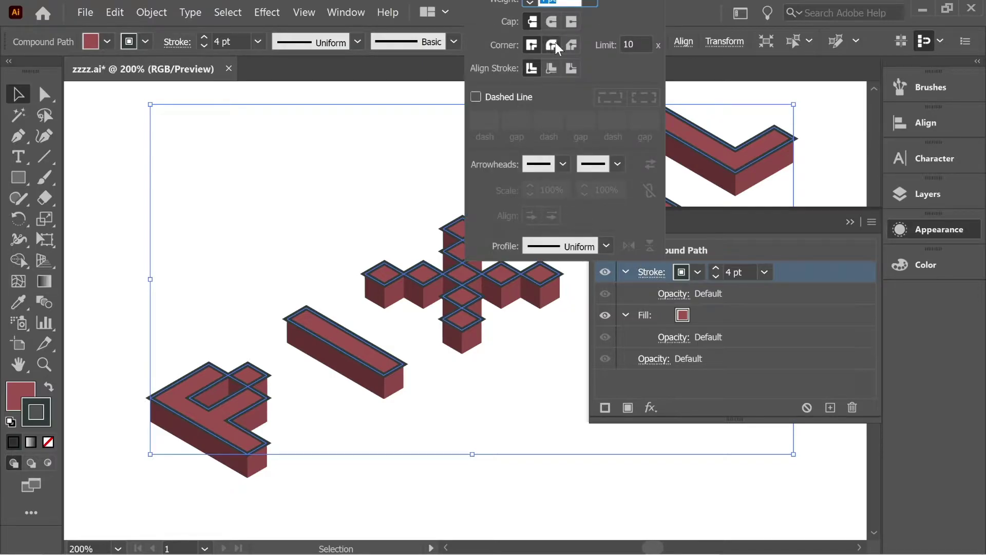
click(553, 46)
click(689, 377)
click(688, 377)
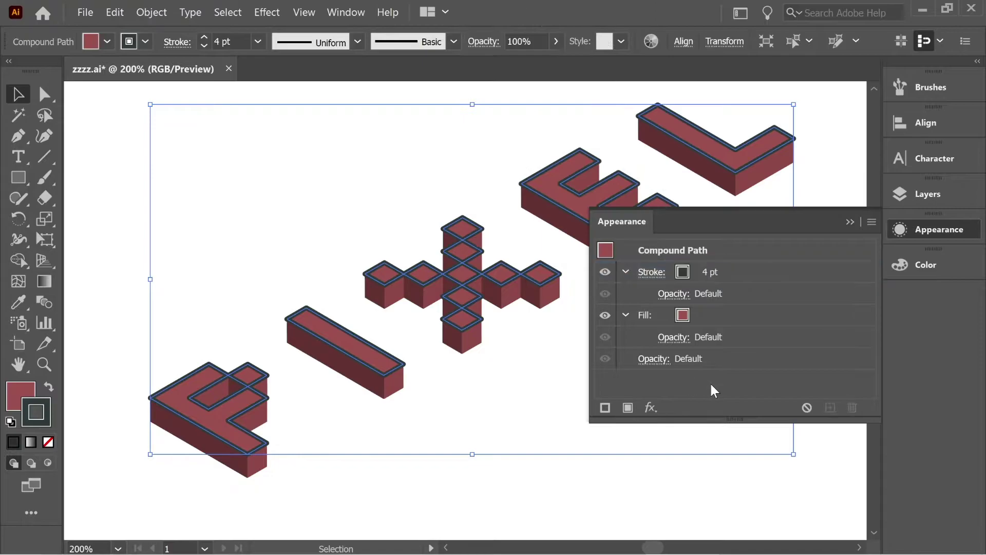
- Change the top faces' fill to yellow: R 255, G 200, blue near zero
shift+click(683, 315)
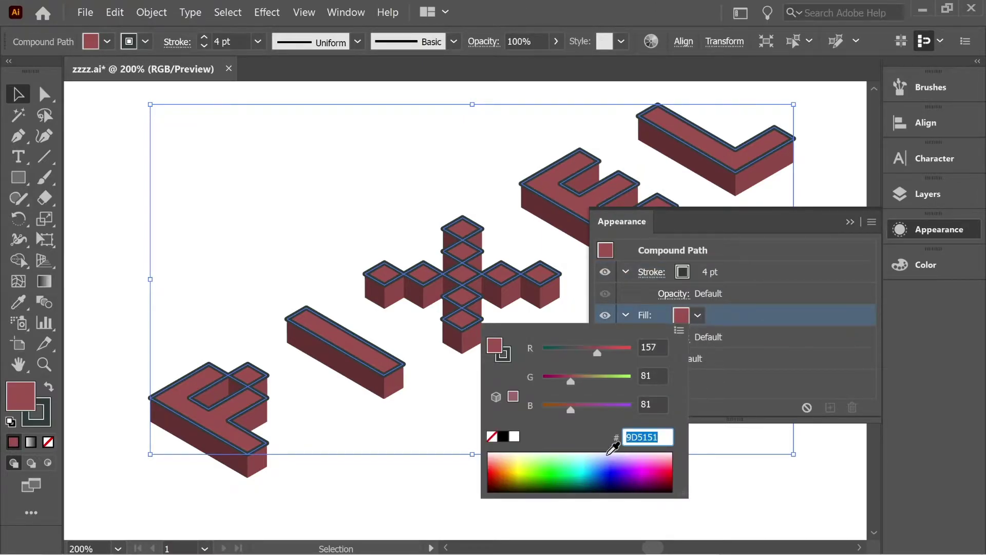
click(661, 347)
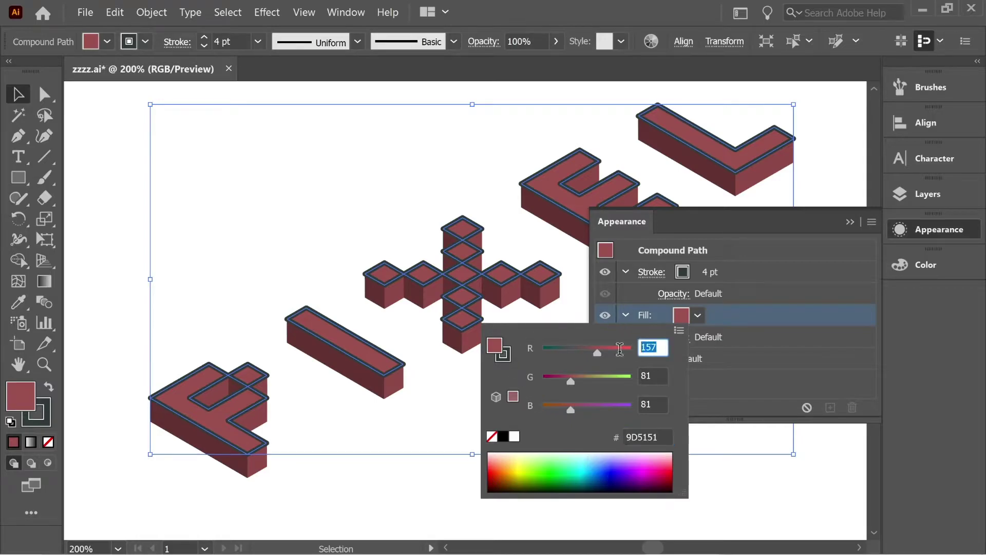
text(255)
key(Tab)
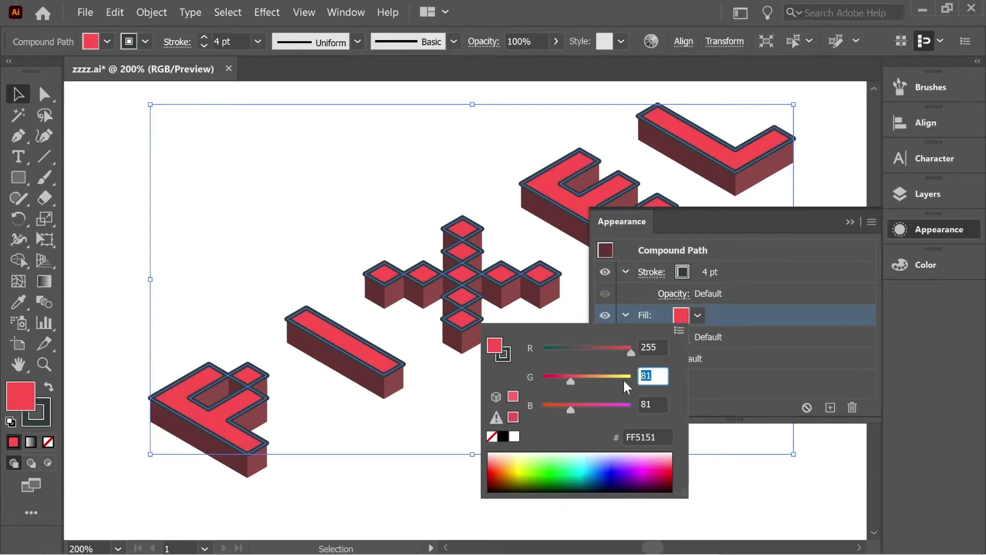
text(200)
key(Tab)
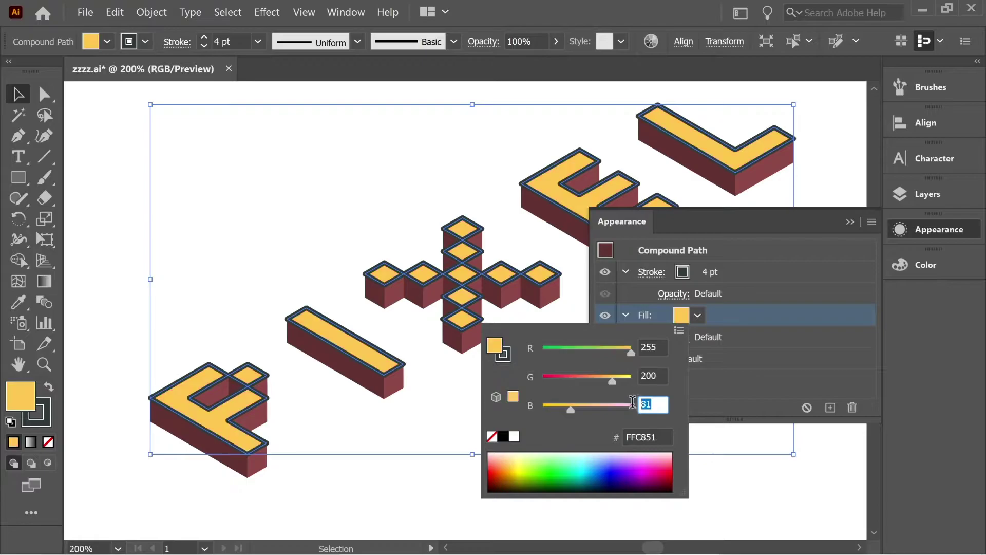
text(1)
click(724, 383)
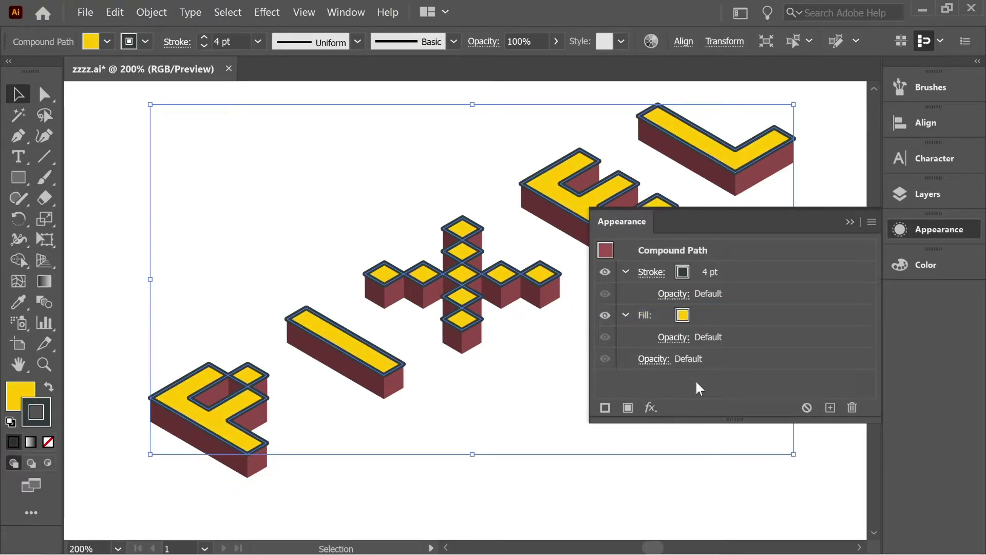
- Close Appearance, deselect, then select the front side faces of every letter and X cube
click(850, 222)
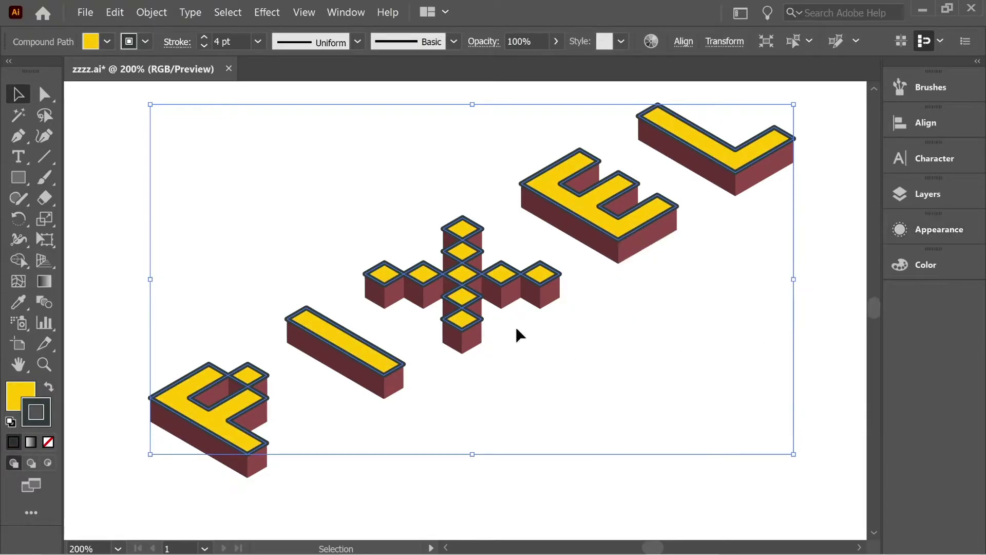
click(86, 194)
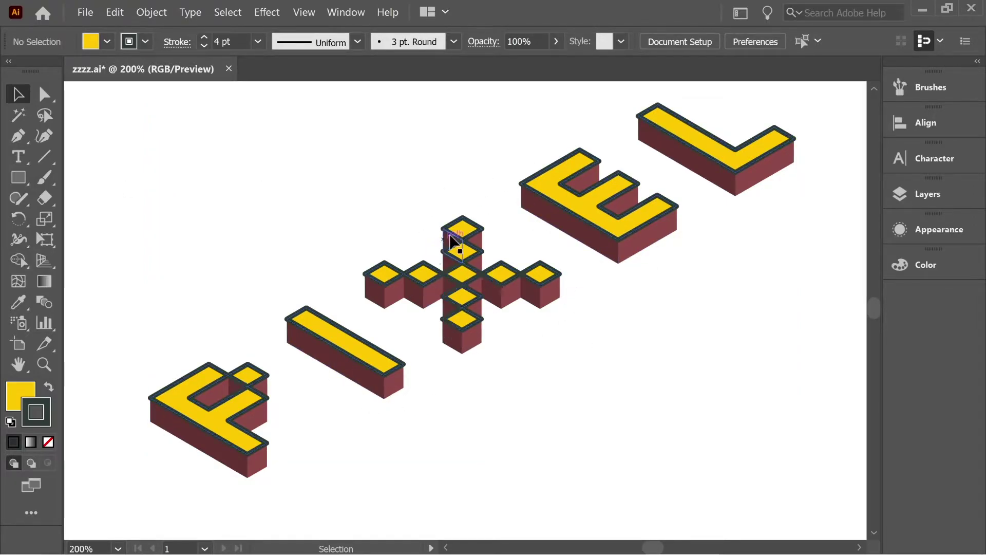
click(178, 436)
shift+click(238, 395)
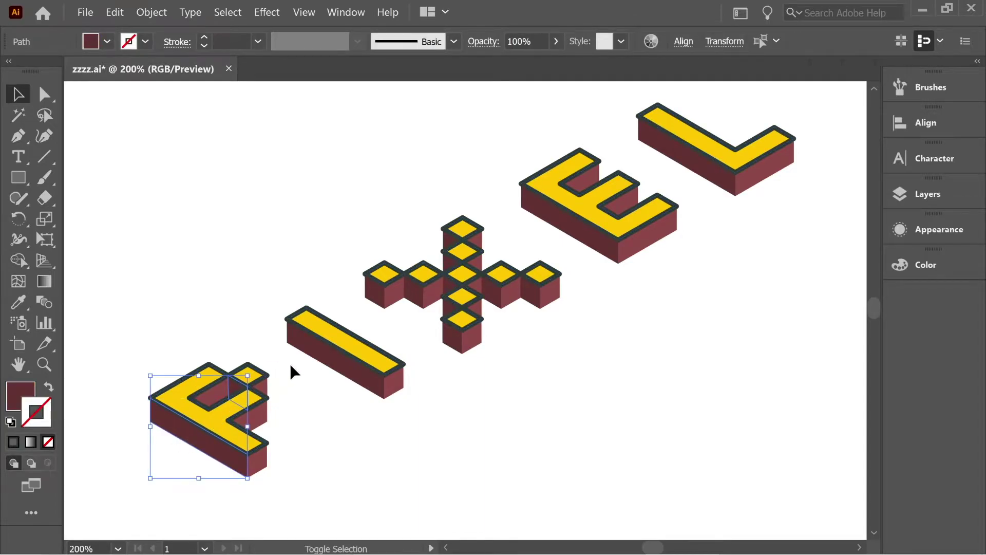
shift+click(323, 363)
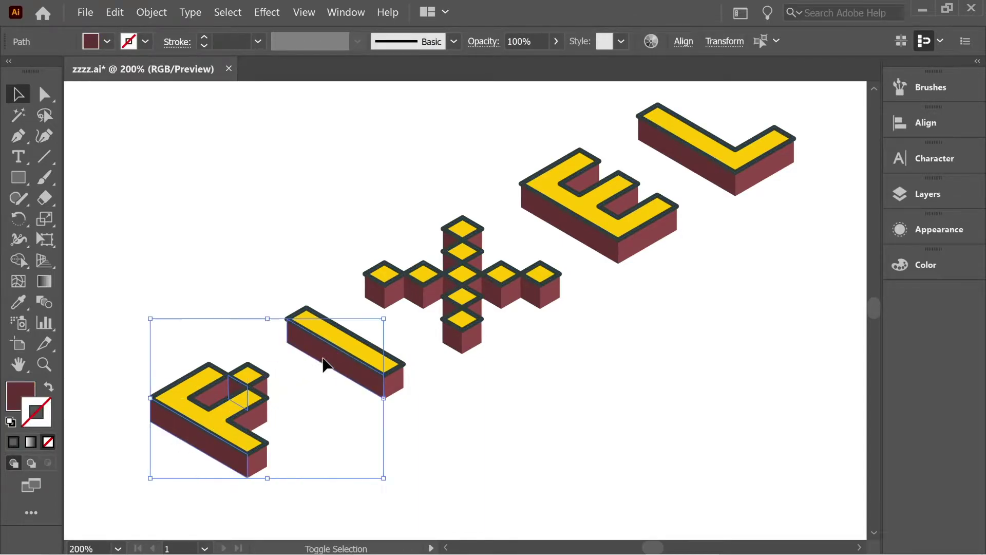
shift+click(419, 287)
shift+click(450, 293)
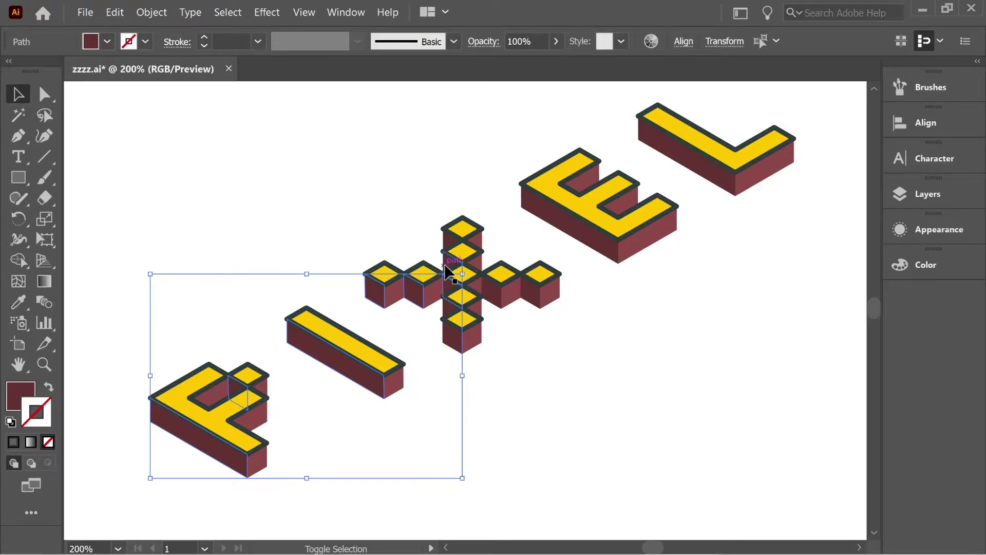
shift+click(449, 257)
shift+click(448, 247)
shift+click(493, 288)
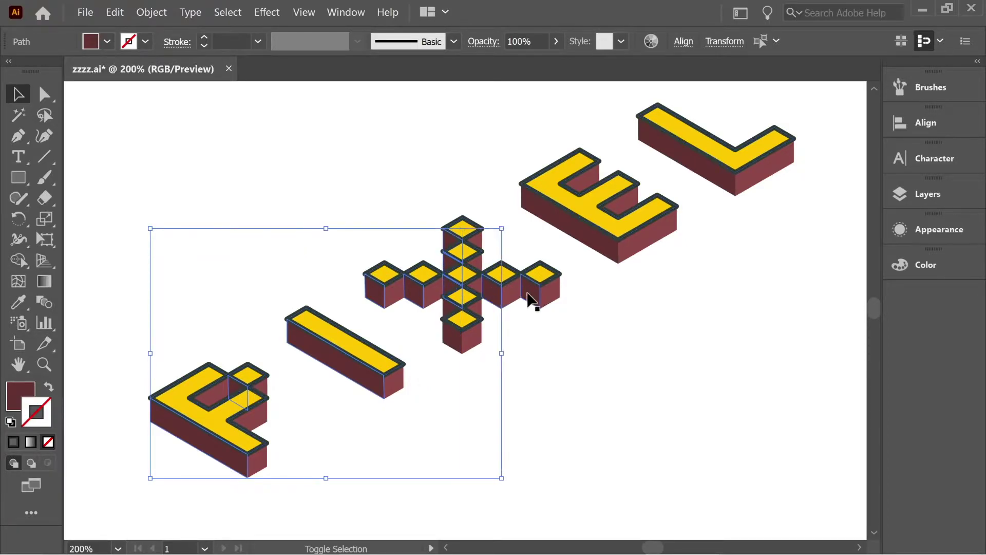
shift+click(529, 298)
shift+click(450, 339)
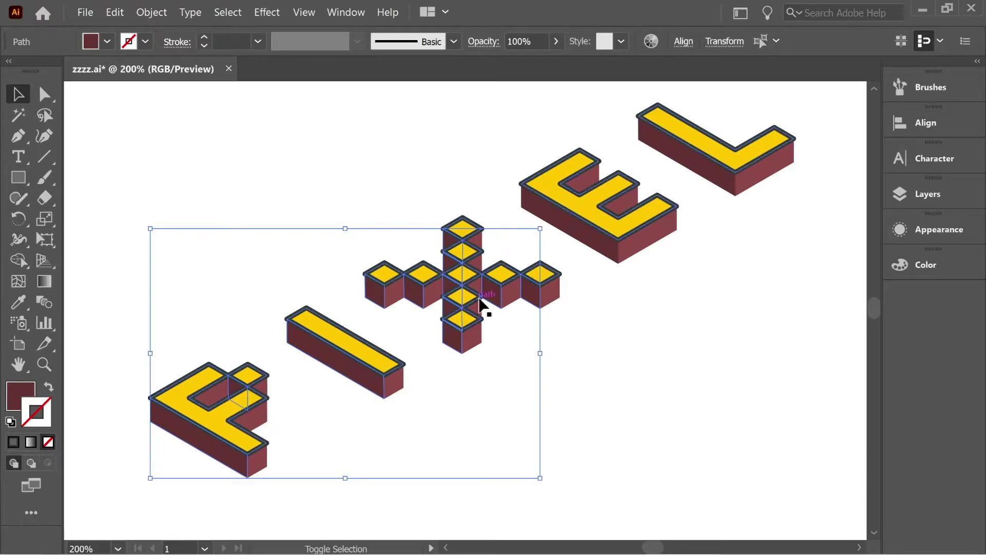
shift+click(578, 238)
shift+click(694, 169)
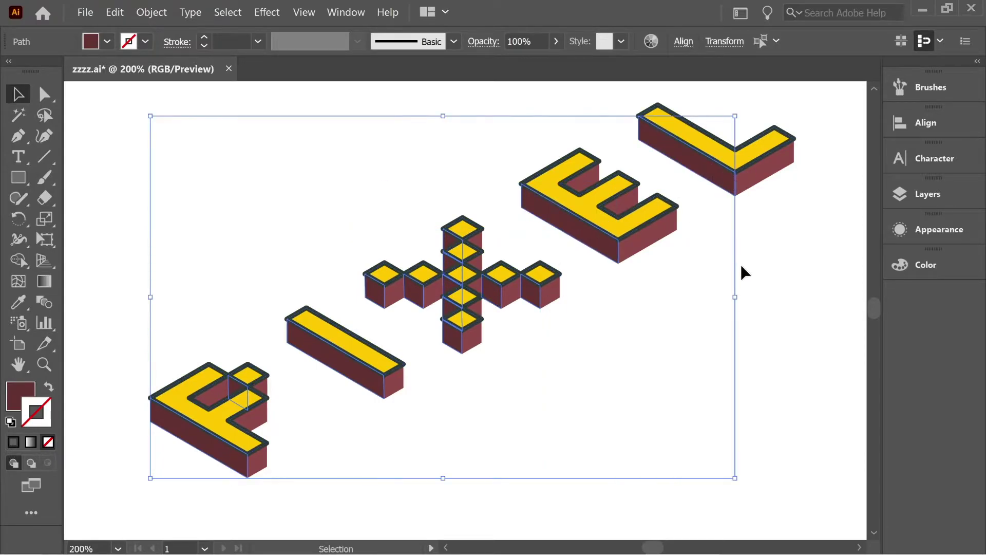
- Make the selected side faces a compound path, test-drag it, and undo the move
click(153, 12)
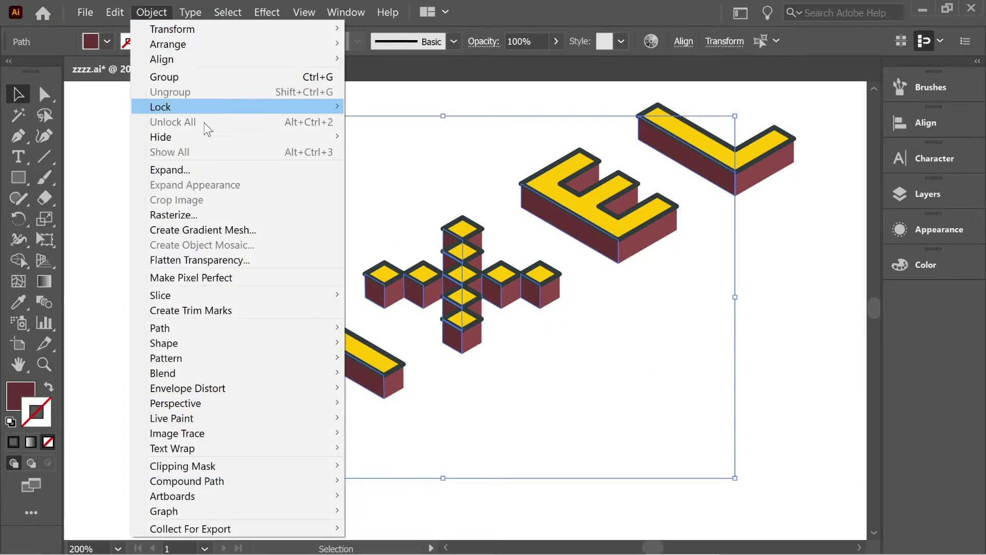
mouse_move(213, 480)
click(391, 482)
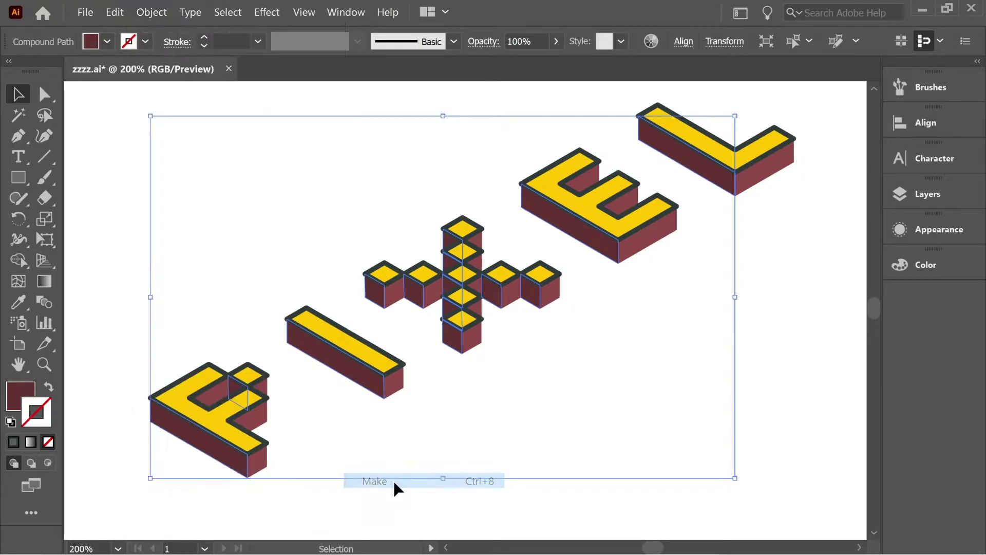
drag(465, 326, 492, 236)
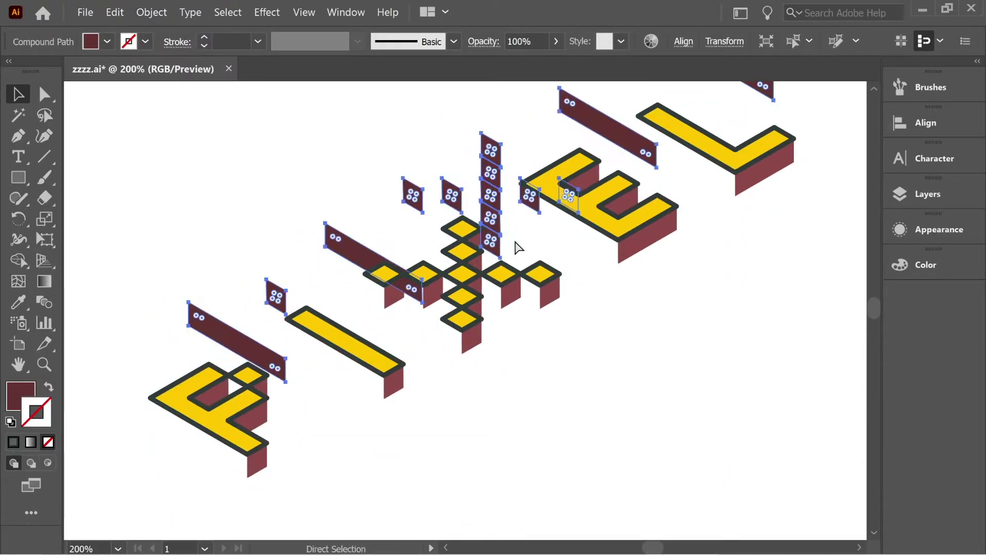
key(ctrl+z)
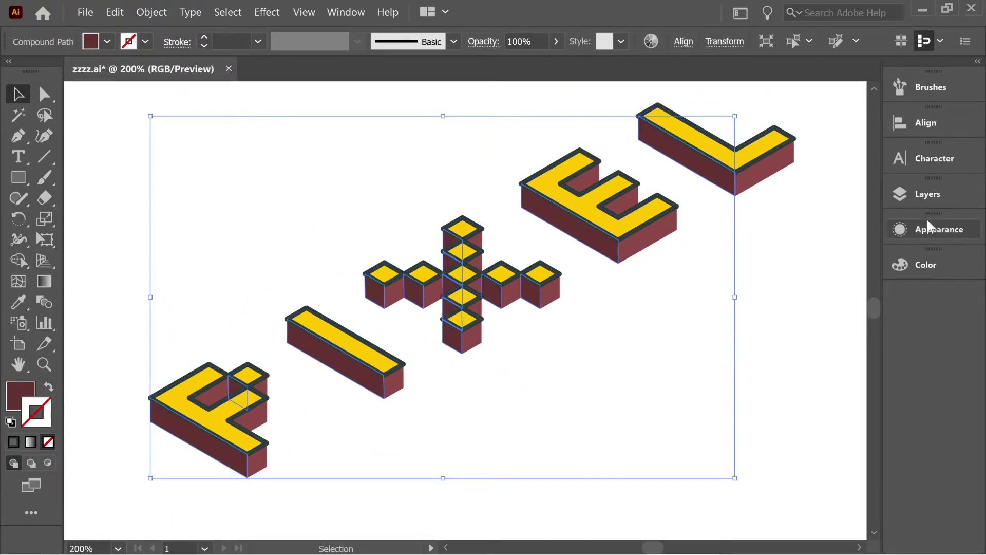
- Give the front side faces a 4 pt stroke with Round Join
click(941, 231)
click(681, 274)
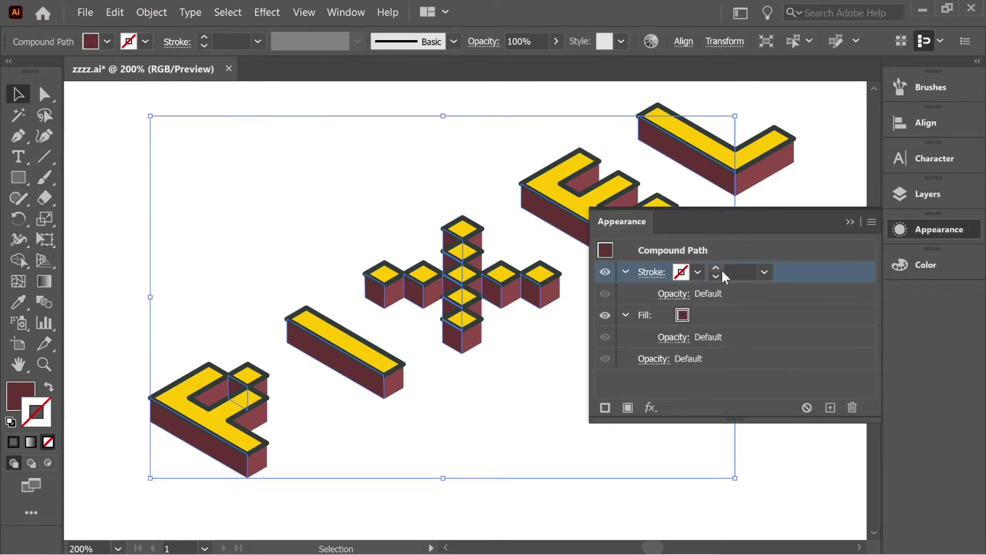
click(717, 268)
click(717, 268)
click(717, 268)
click(717, 268)
click(717, 268)
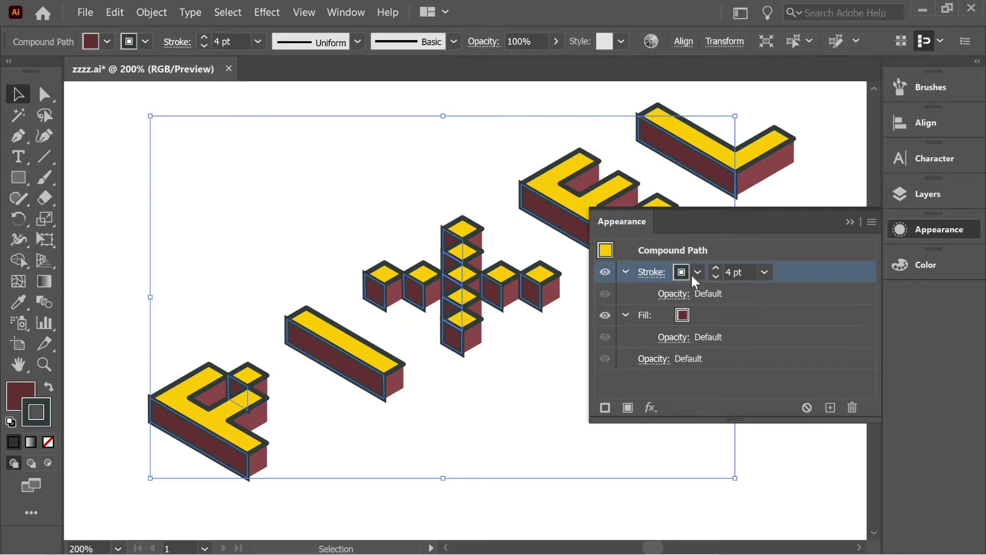
click(651, 273)
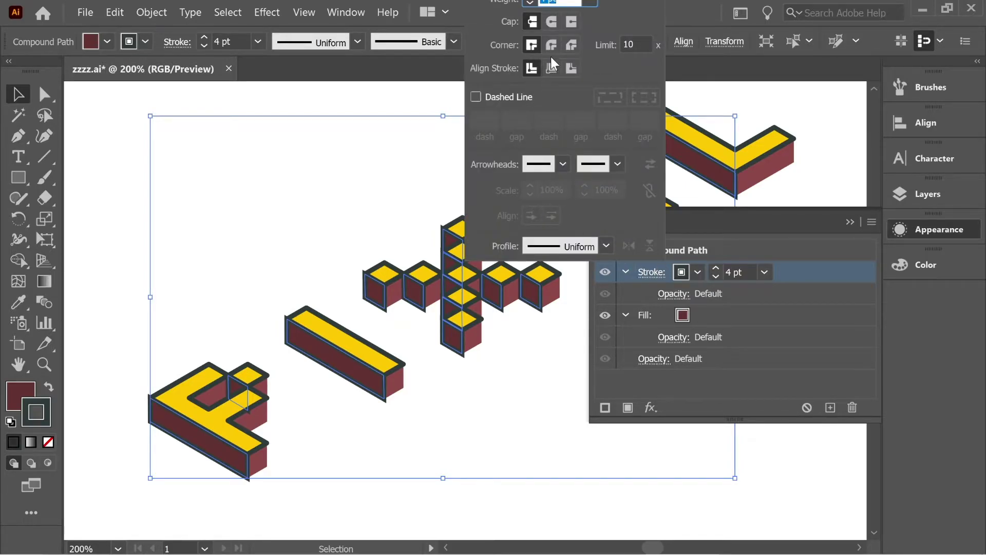
click(551, 45)
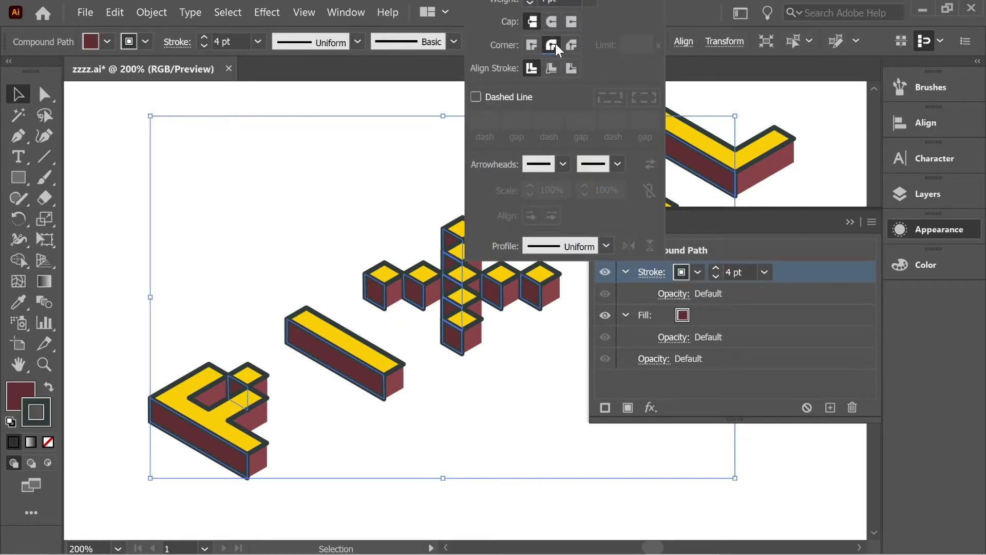
click(670, 383)
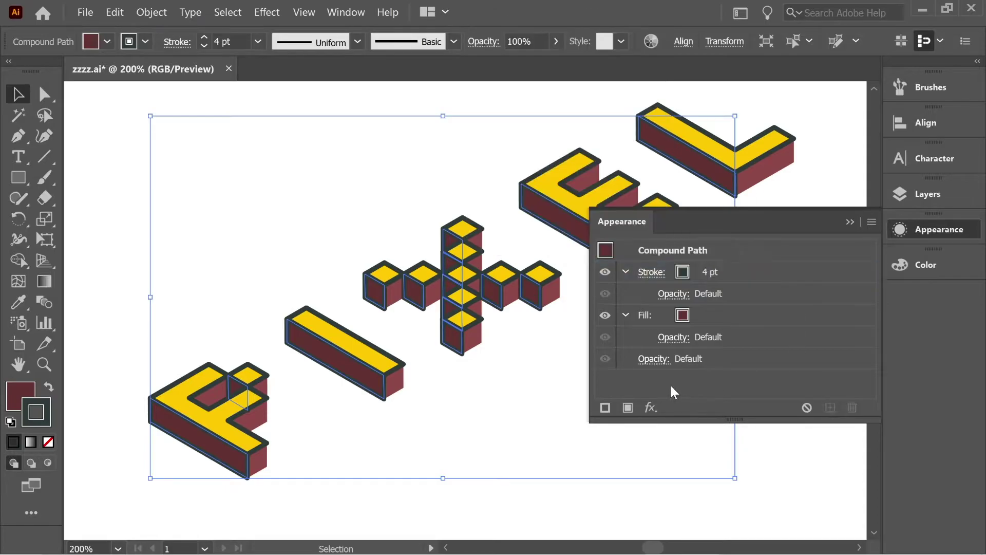
- Fill the side faces salmon (R 252, G 130, B 112), close Appearance and deselect
shift+click(683, 314)
click(661, 349)
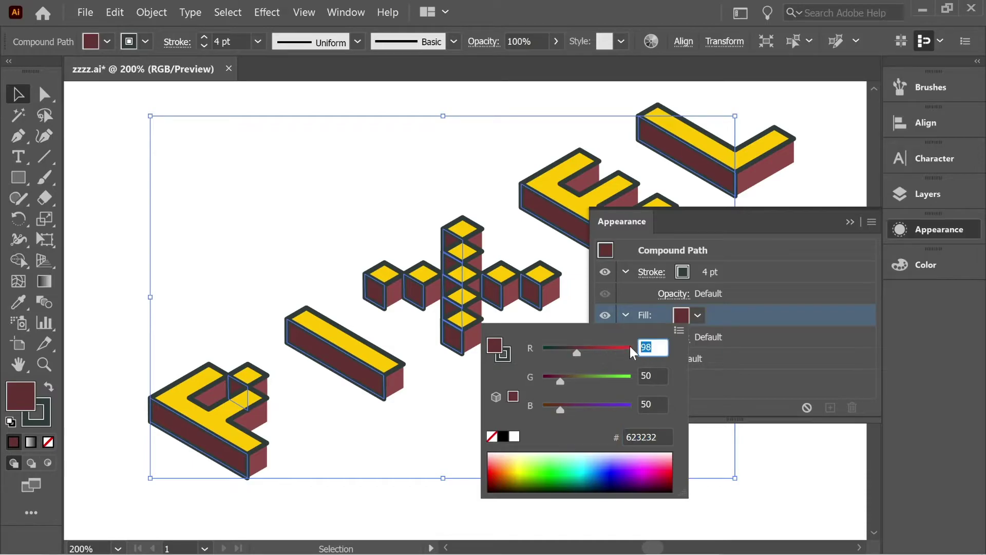
text(252)
key(Tab)
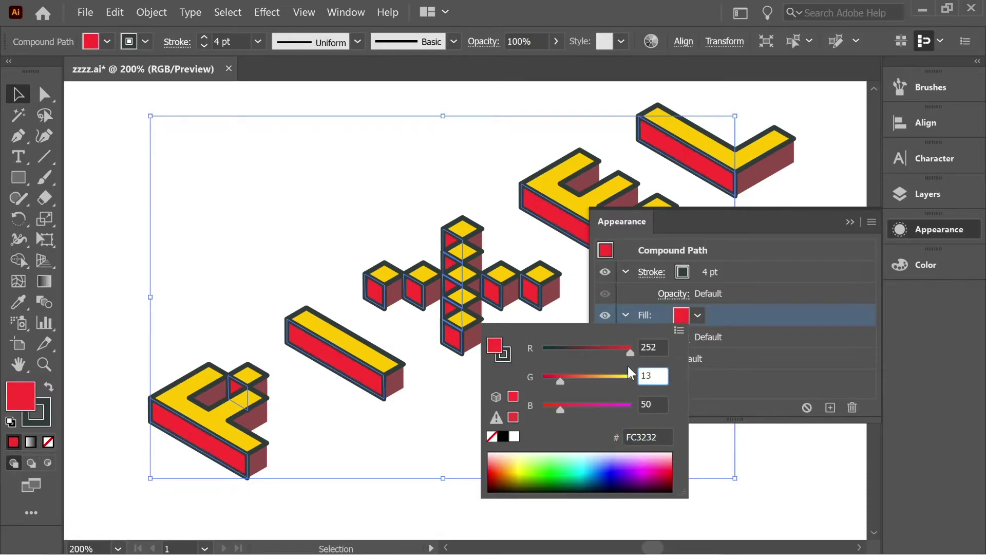
key(Tab)
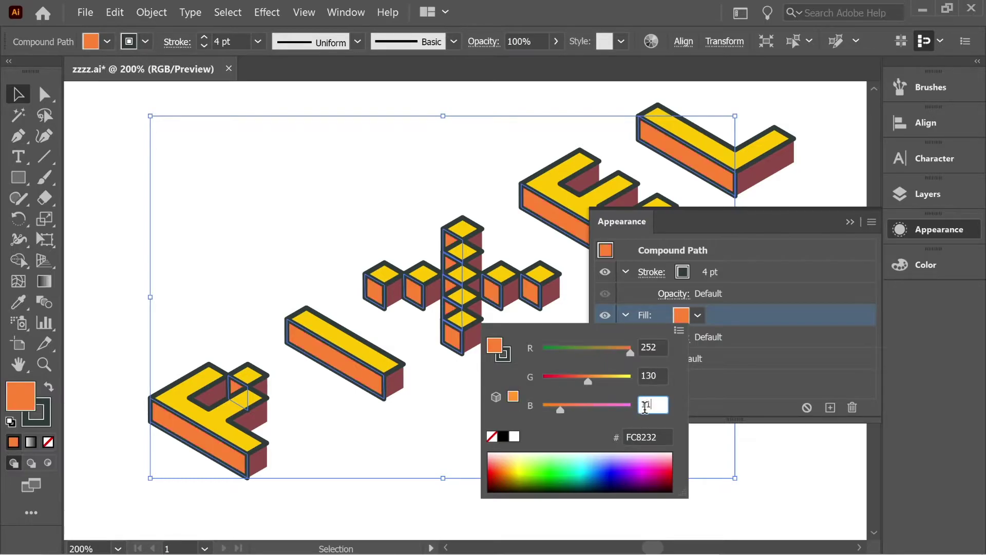
key(Return)
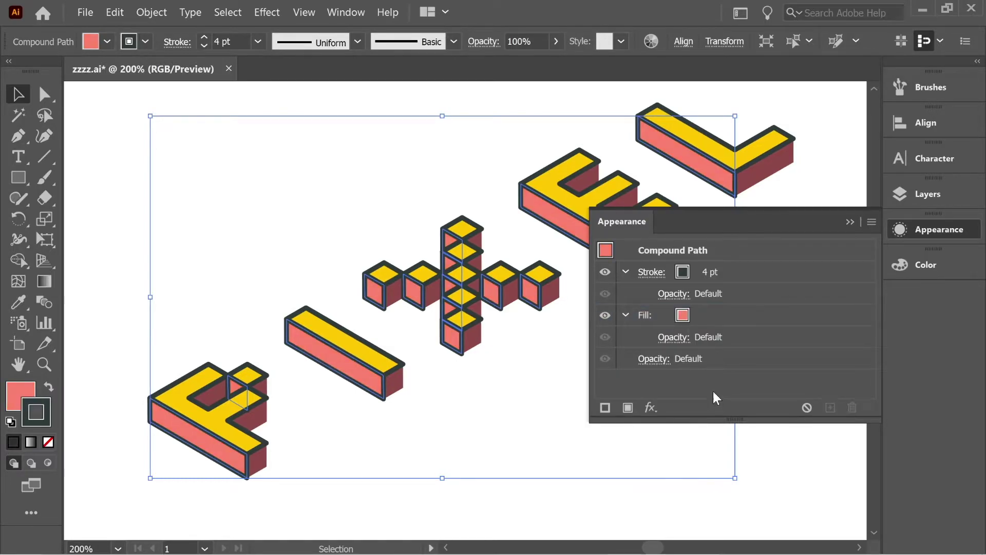
click(850, 222)
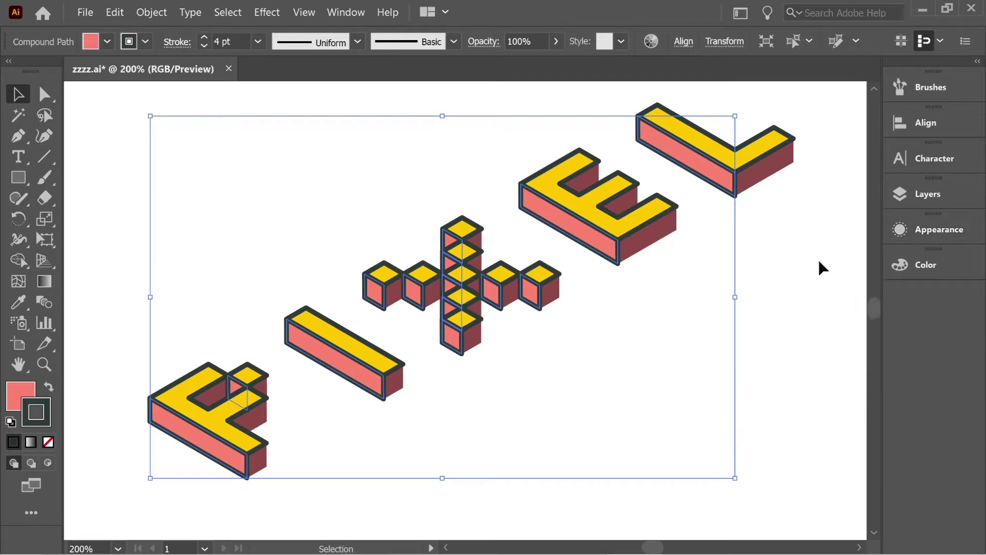
click(791, 341)
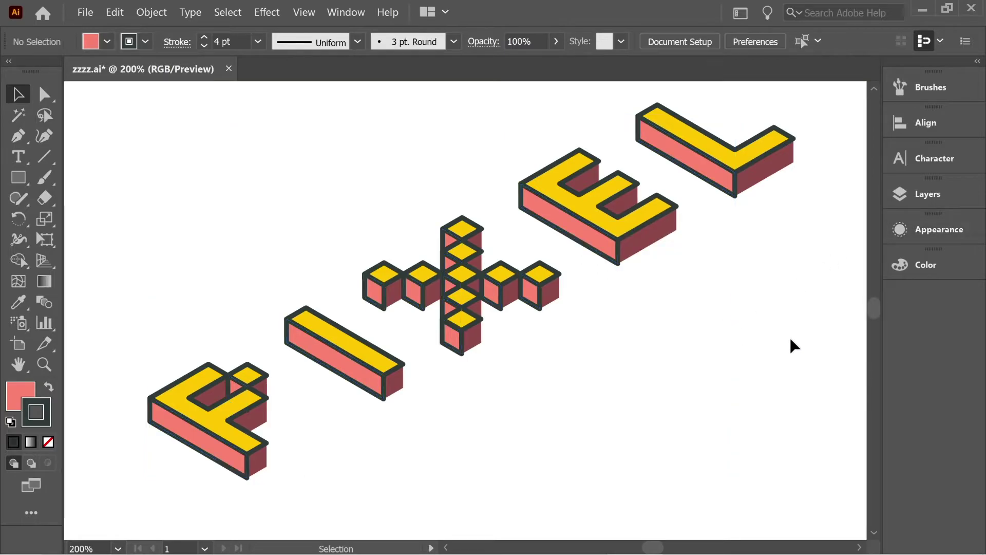
- Select the F's dark end faces, undoing an accidental select-all
click(259, 472)
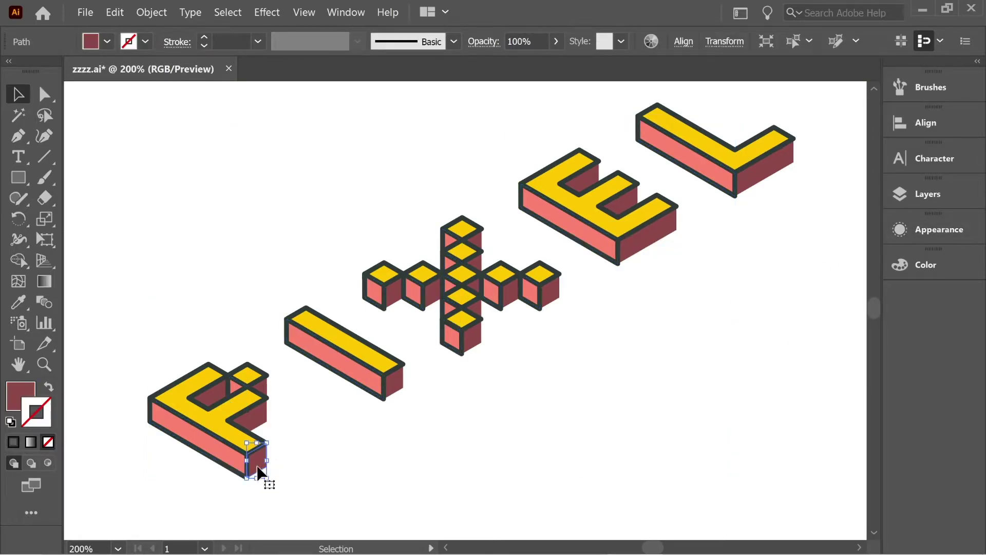
shift+click(264, 418)
shift+click(216, 398)
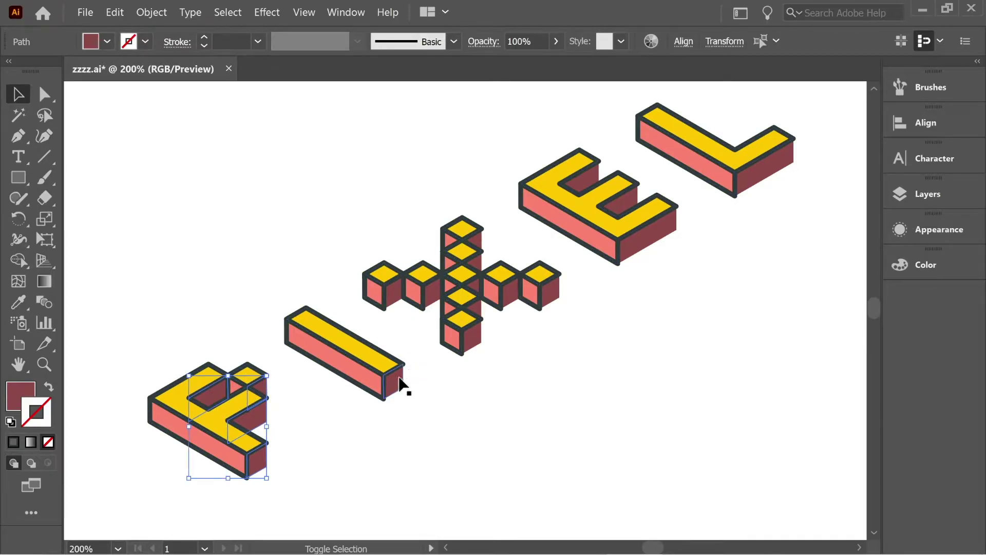
drag(194, 478, 477, 308)
key(ctrl+a)
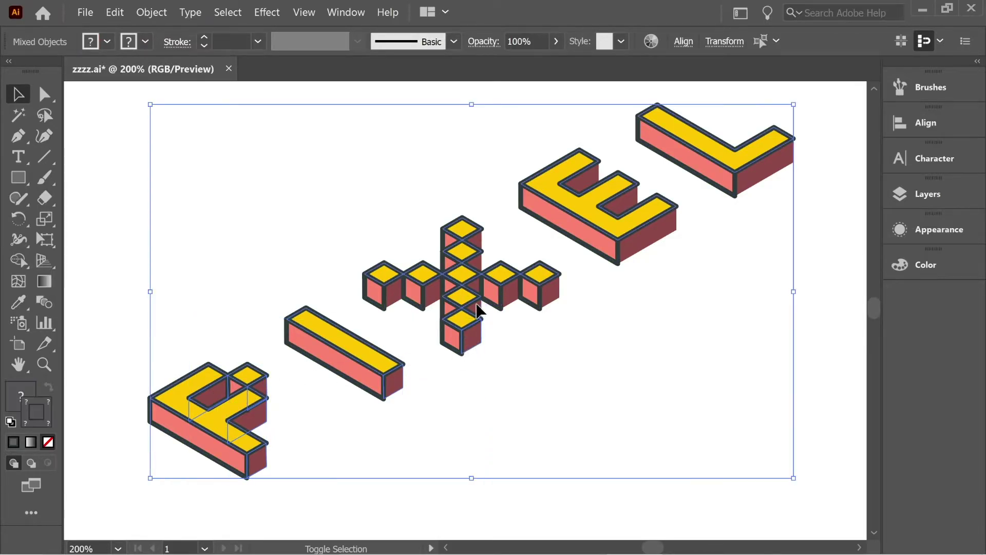
key(ctrl+z)
- Add the dark end faces of the X cubes, the E and the L to the selection
shift+click(478, 291)
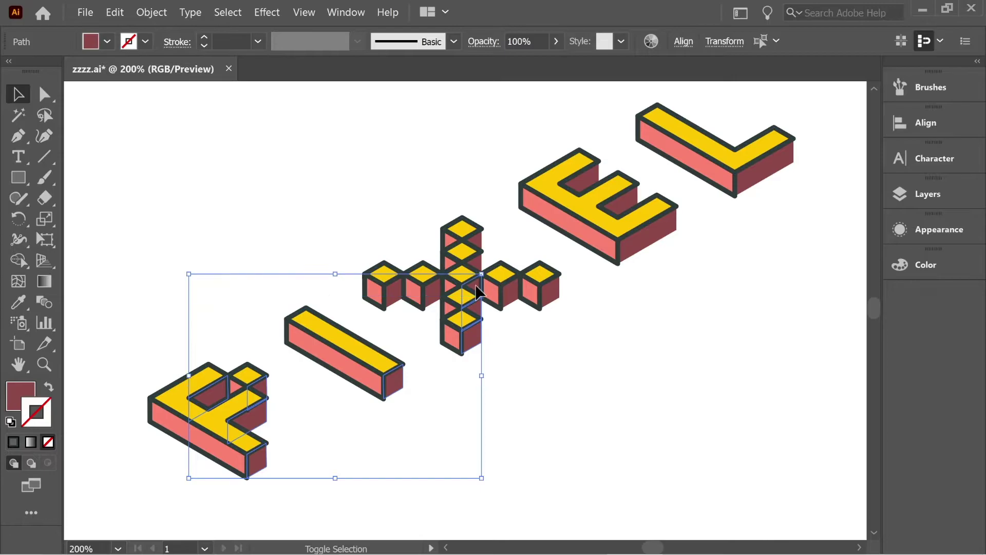
shift+click(478, 260)
shift+click(481, 241)
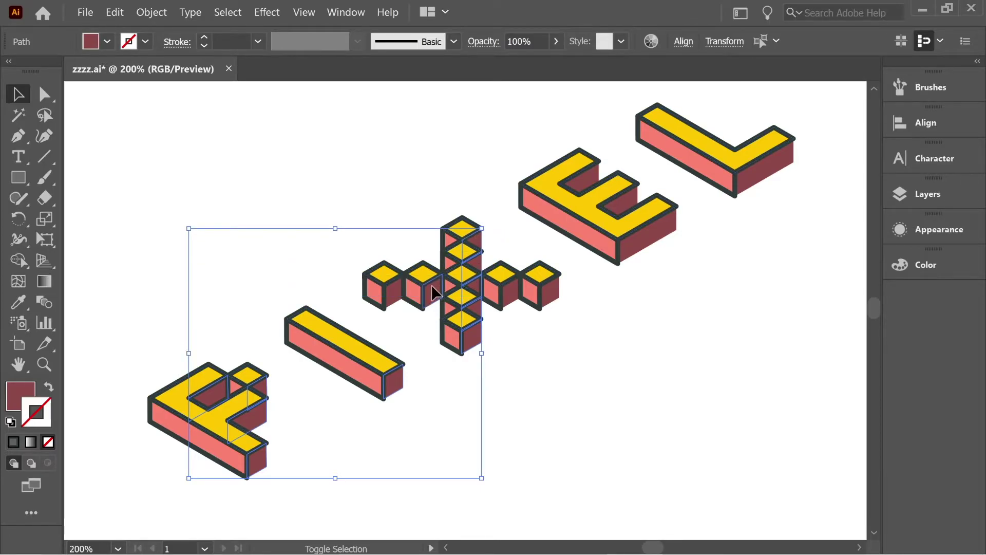
shift+click(511, 301)
shift+click(534, 293)
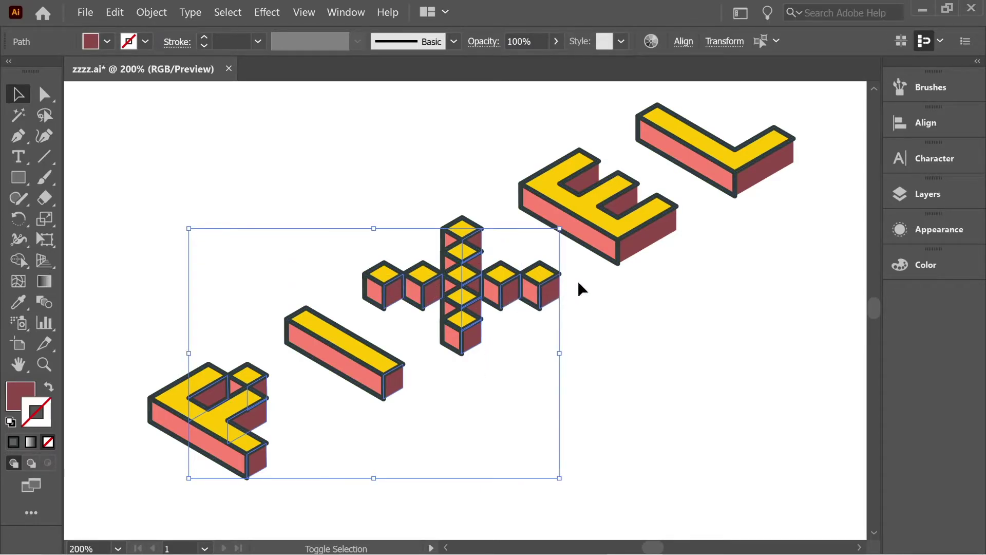
shift+click(650, 239)
shift+click(631, 208)
shift+click(590, 182)
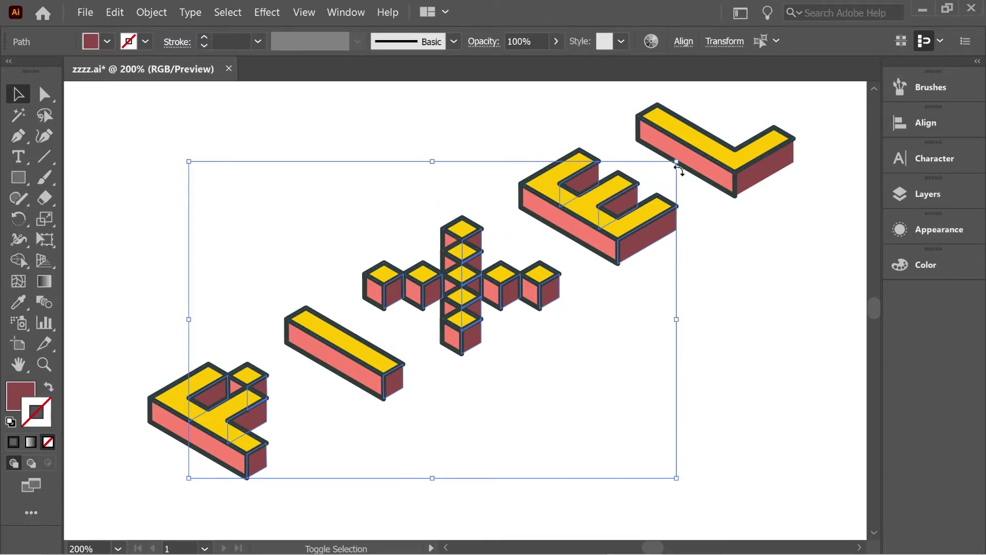
shift+click(765, 167)
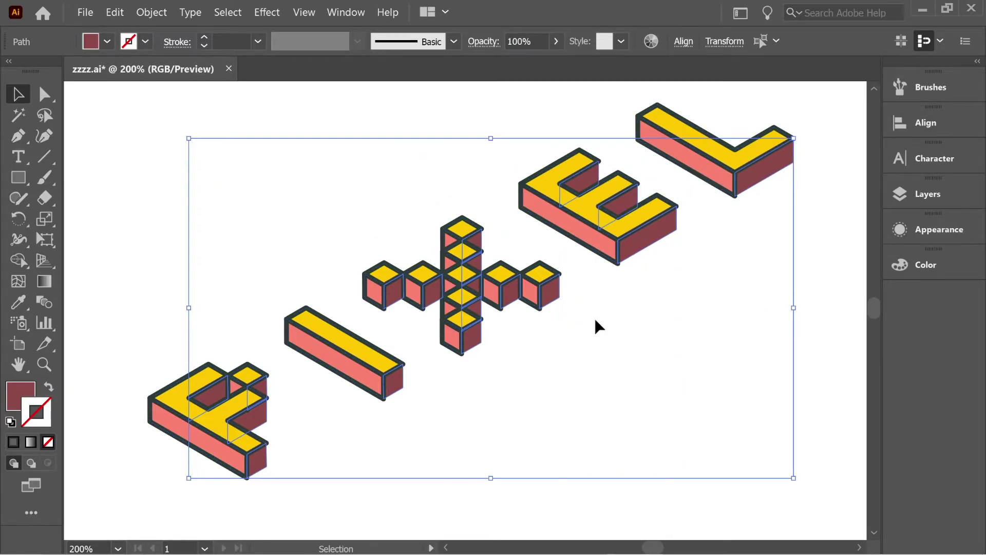
- Join the selected dark faces with Object > Compound Path > Make
click(153, 12)
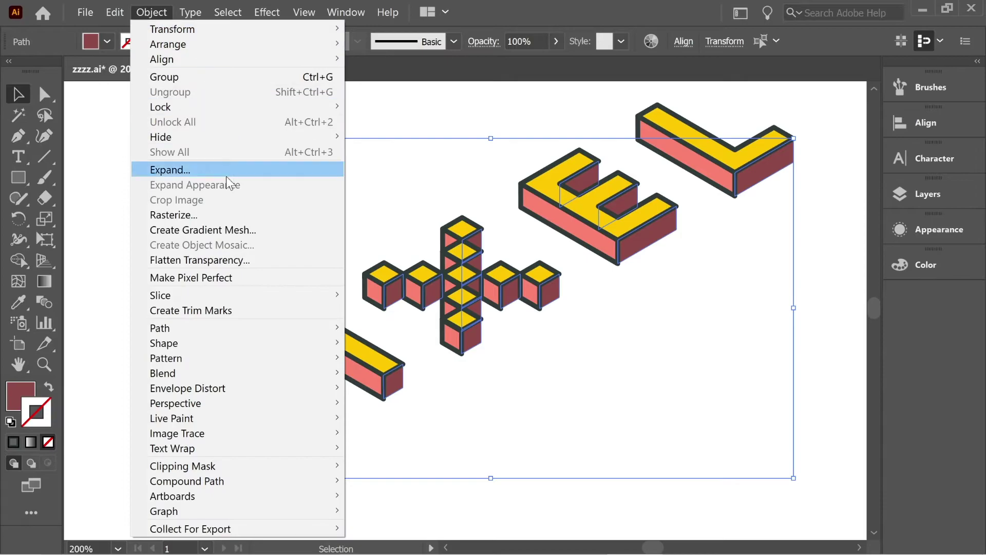
mouse_move(235, 479)
click(391, 482)
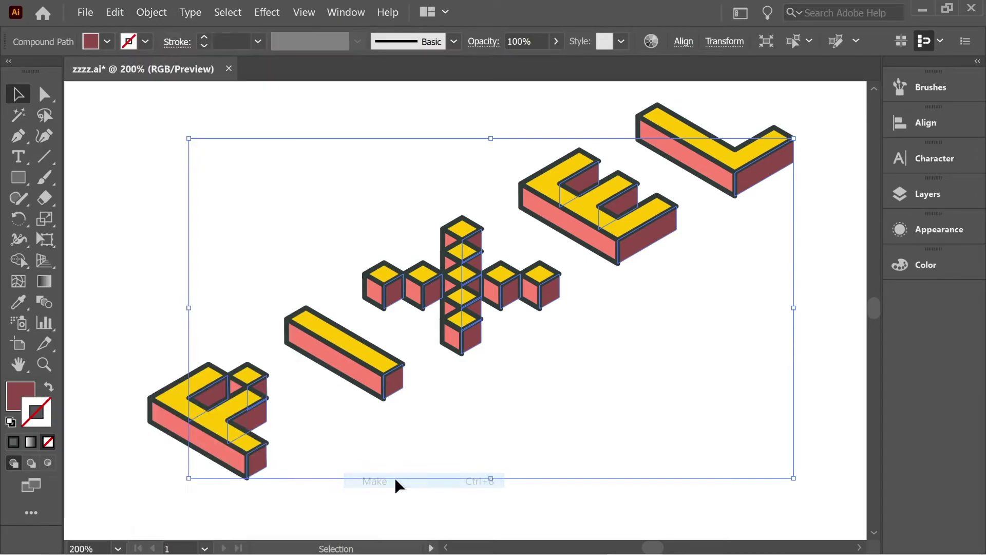
- Give the dark side faces a 4 pt outline with Round Join corners
click(945, 231)
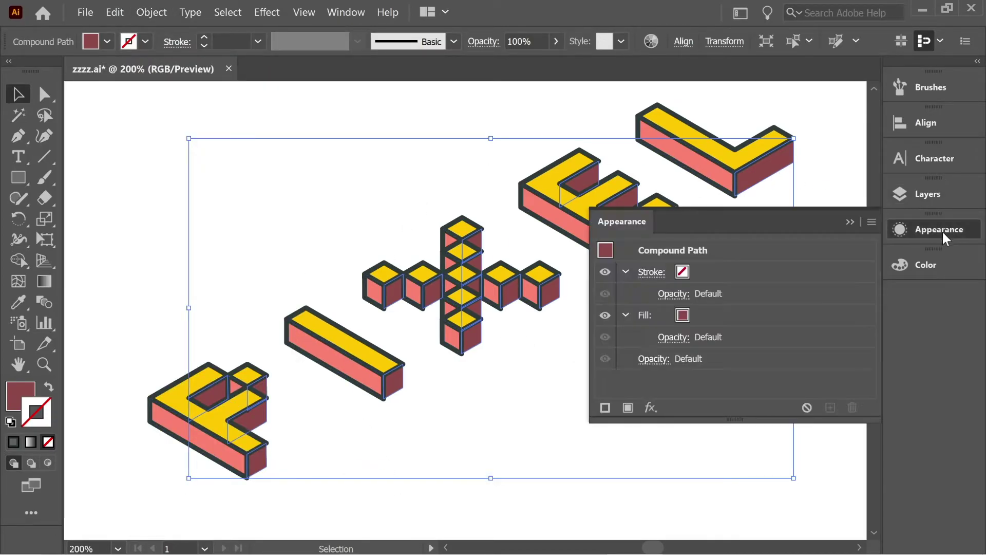
click(683, 272)
click(713, 268)
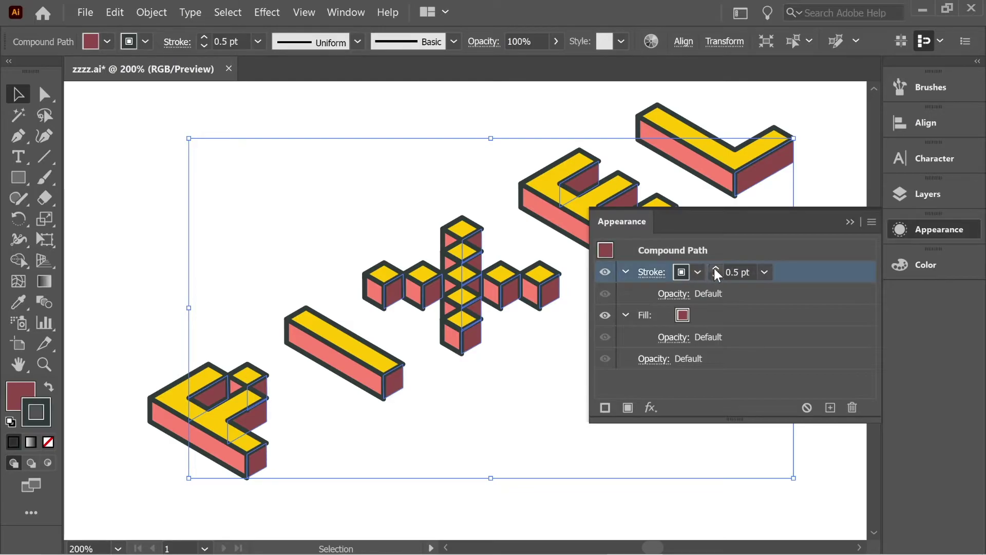
click(715, 268)
click(716, 267)
click(716, 267)
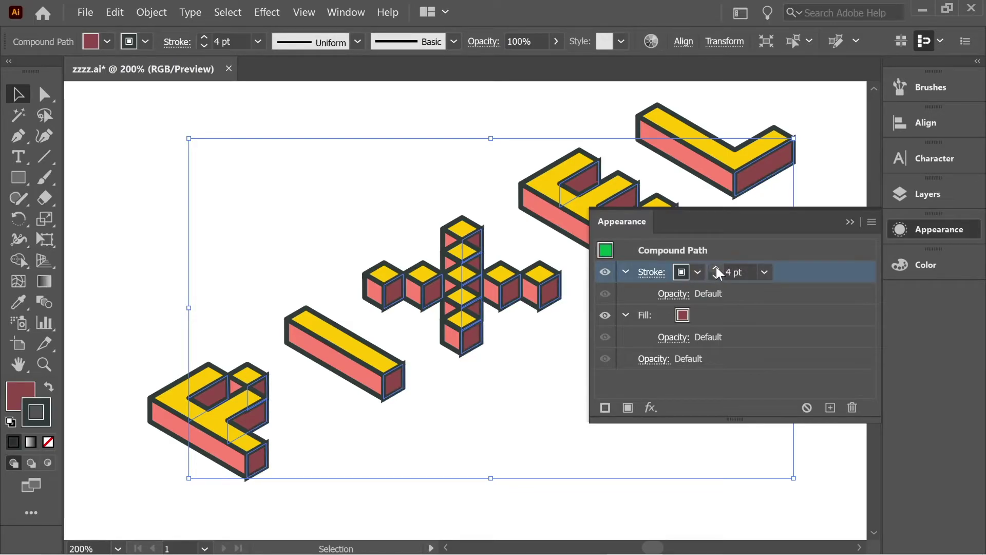
click(652, 274)
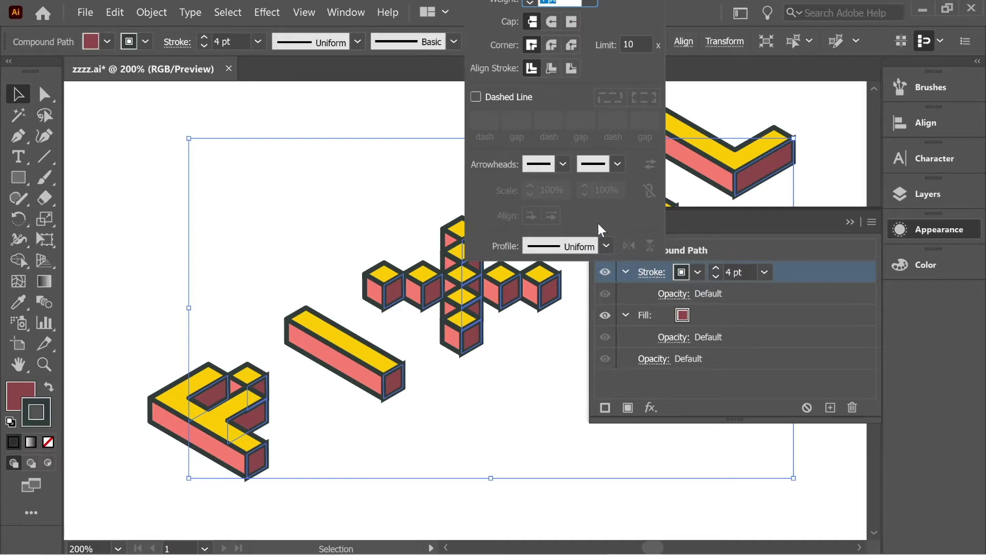
click(551, 45)
key(Escape)
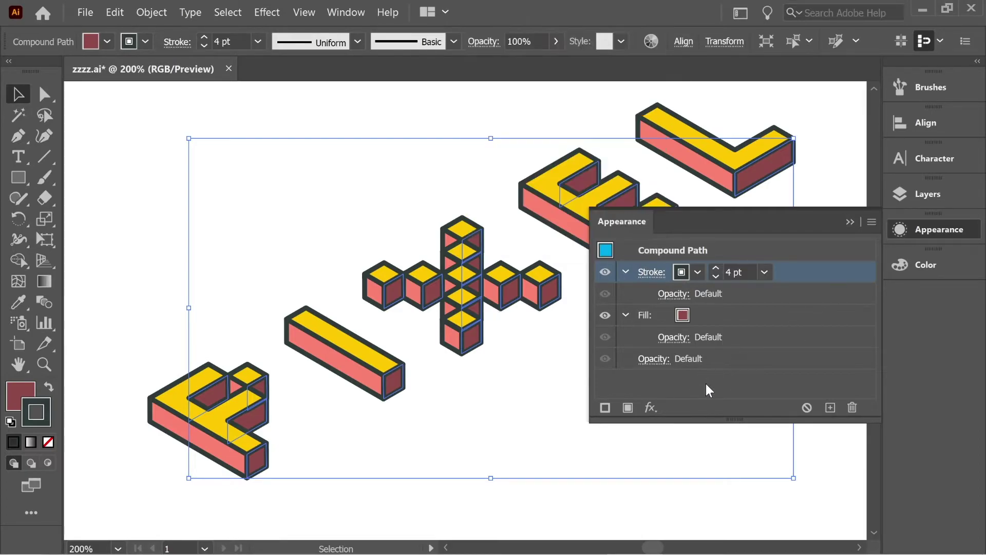
click(706, 384)
- Change the side faces' fill to bright blue R 0, G 173, B 240 and deselect
click(683, 315)
shift+click(682, 314)
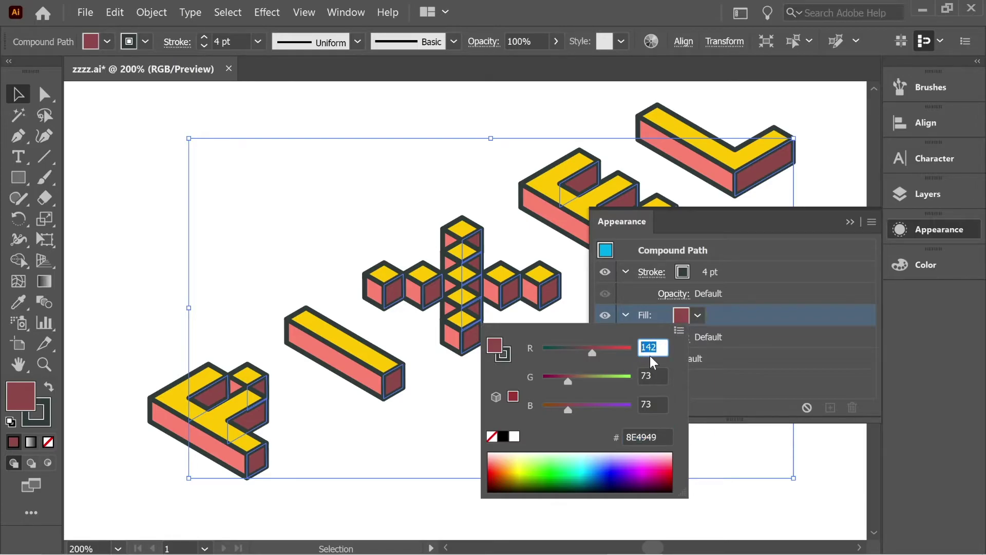
text(0)
key(Tab)
text(1)
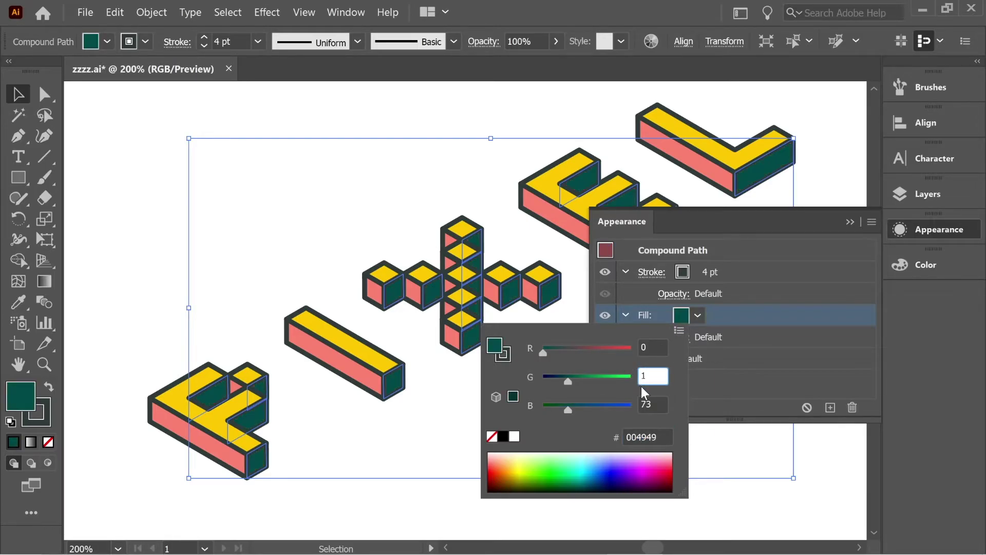
text(73)
key(Tab)
text(2)
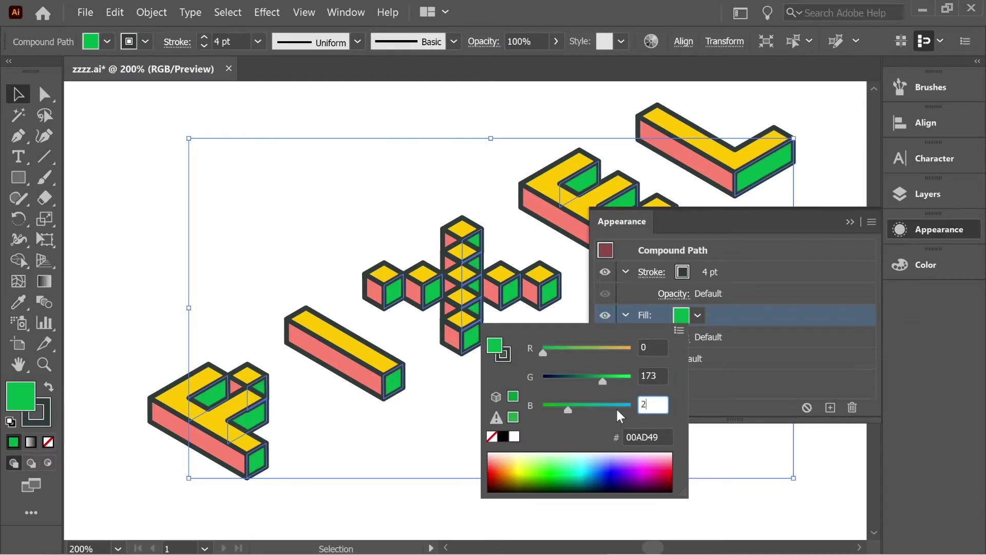
text(40)
click(734, 383)
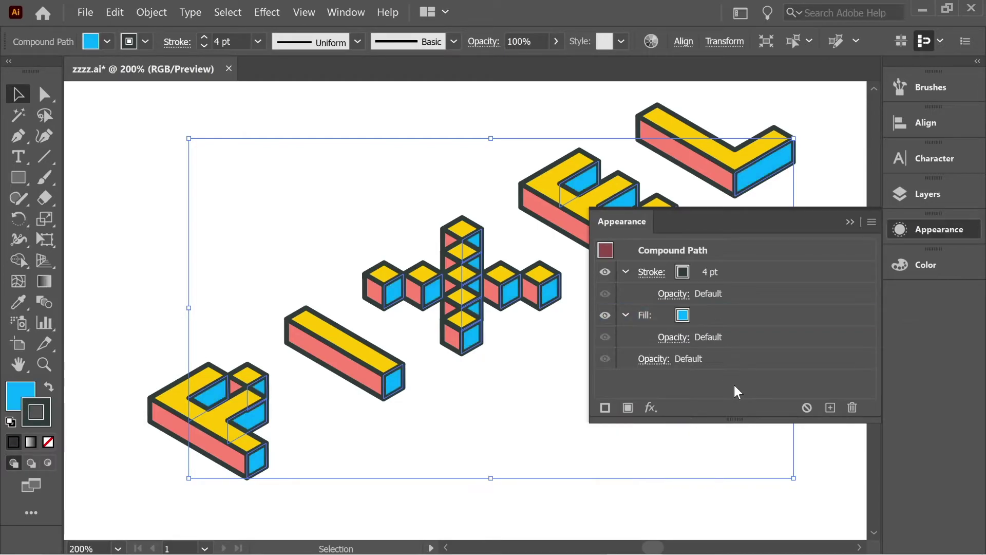
click(850, 222)
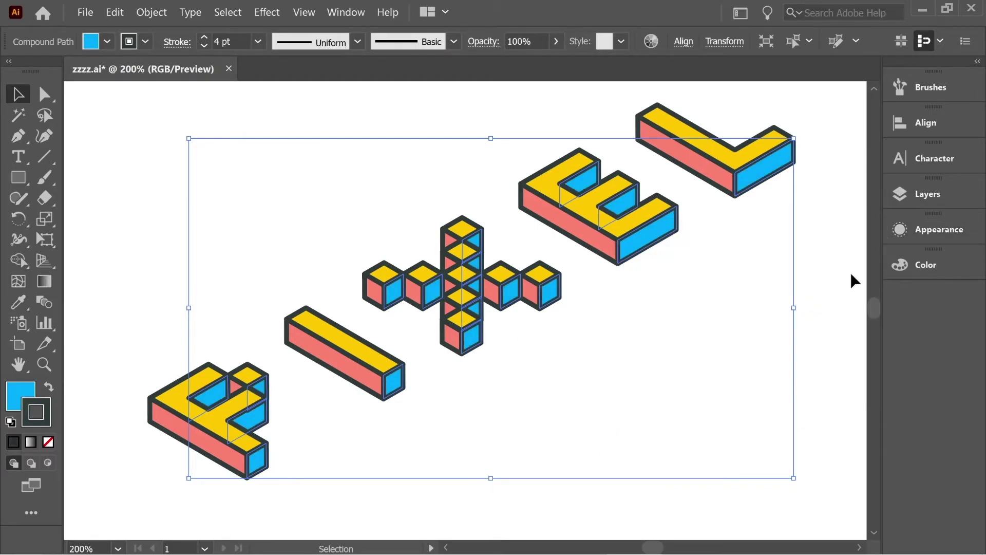
click(771, 282)
- Zoom out and move the whole PIXEL artwork lower on the artboard
key(ctrl+minus)
key(ctrl+minus)
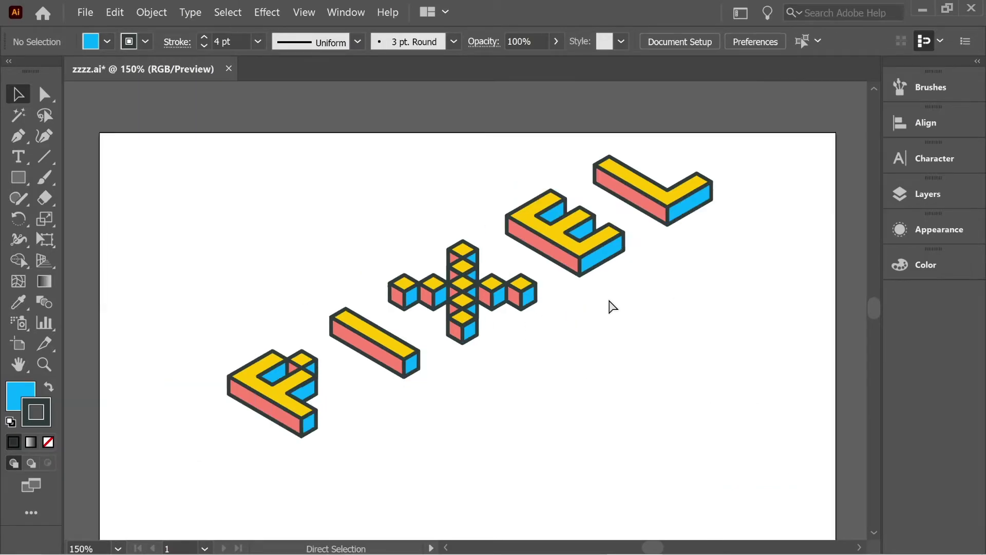
drag(735, 313, 754, 260)
drag(727, 396, 445, 209)
drag(484, 256, 479, 301)
click(741, 321)
- Draw an artboard-sized rectangle with no stroke and green 00AD84 fill
key(m)
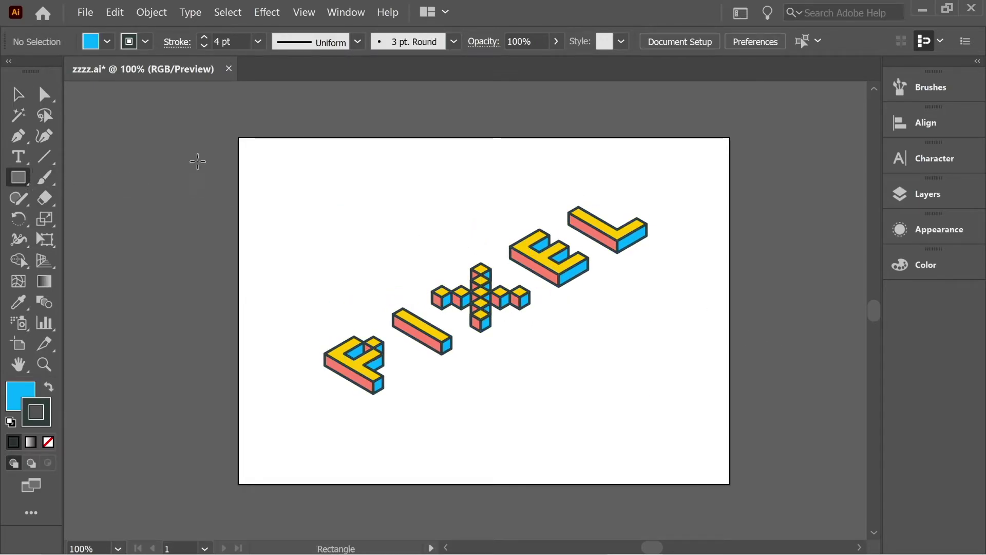
drag(239, 137, 730, 484)
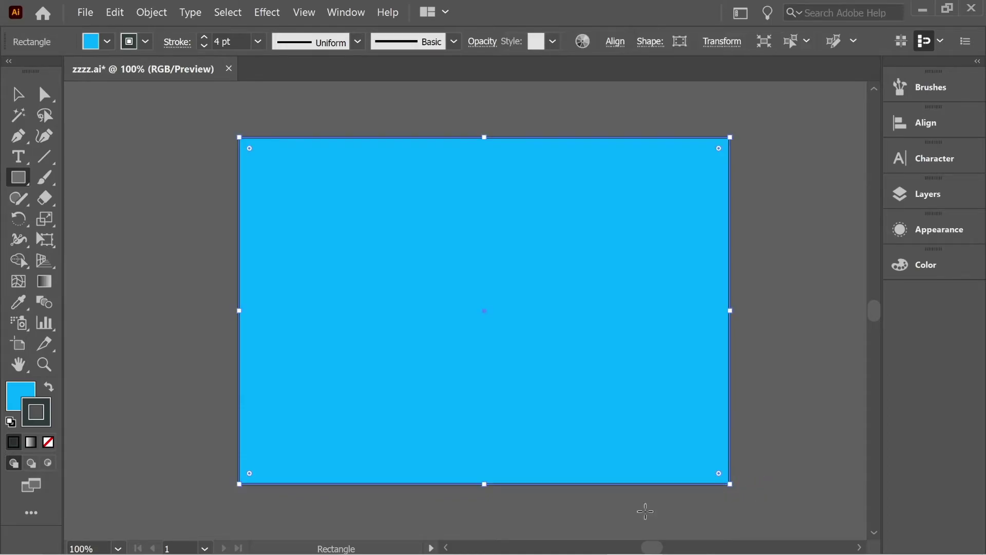
click(48, 442)
double_click(25, 394)
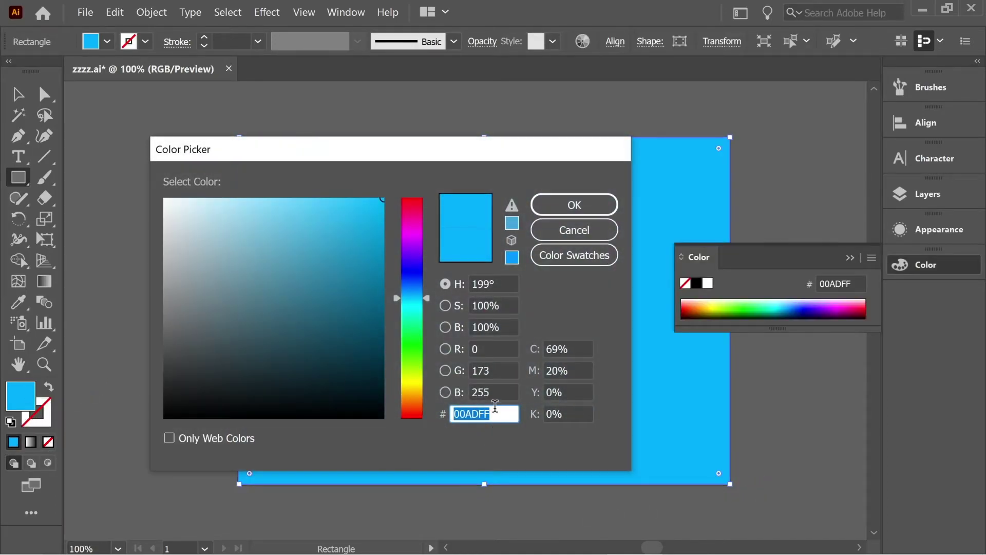
click(495, 392)
text(132)
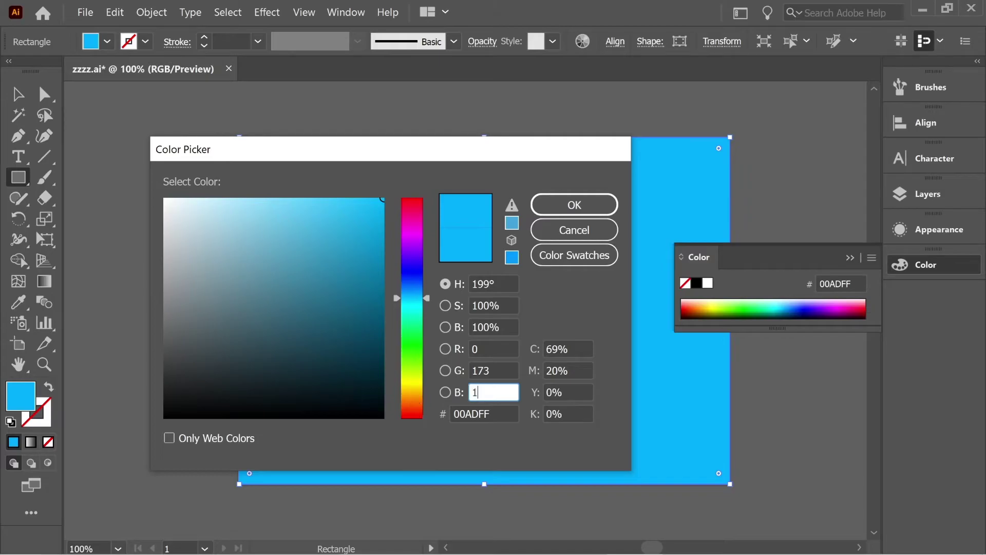
click(583, 206)
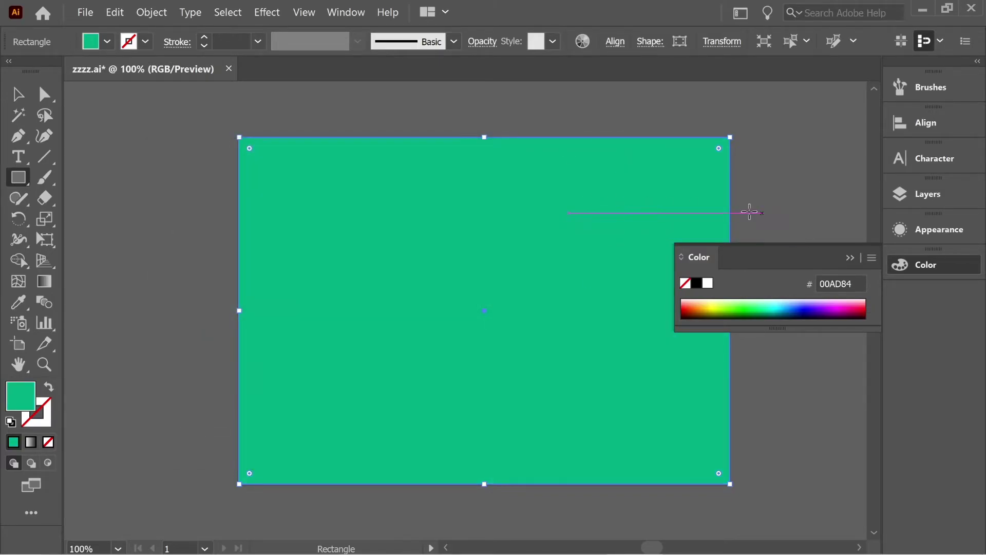
- Send the green rectangle to the back, behind the lettering
click(18, 94)
right_click(512, 189)
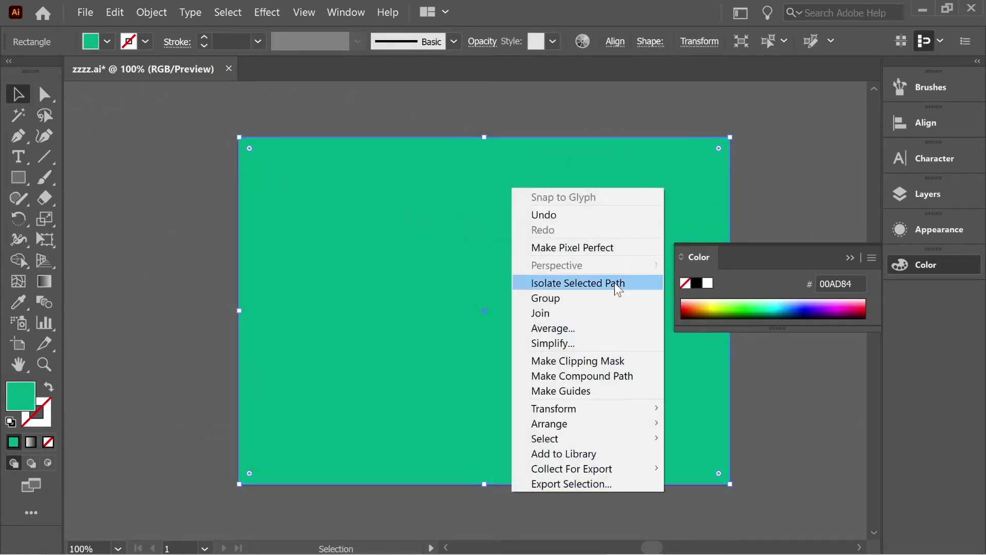
mouse_move(572, 423)
click(734, 468)
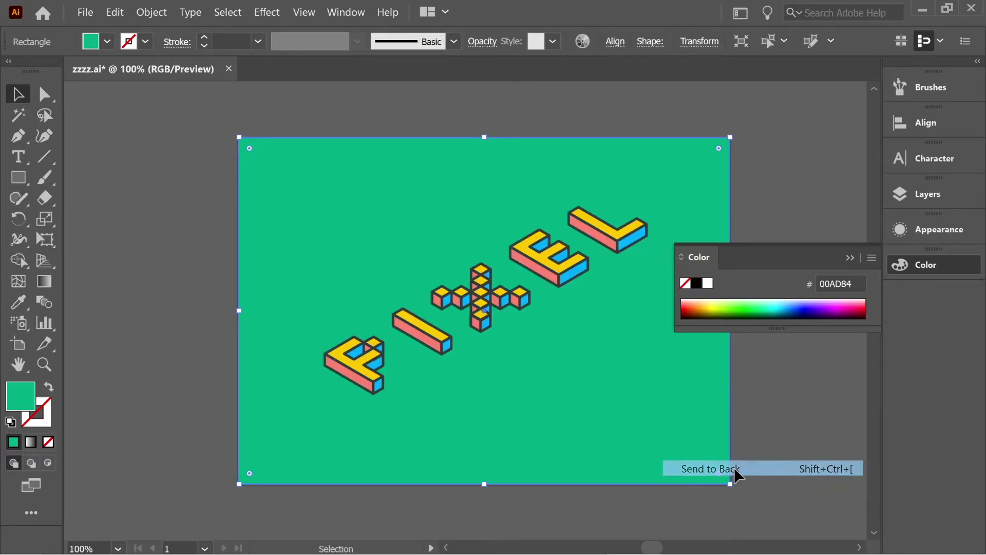
click(851, 258)
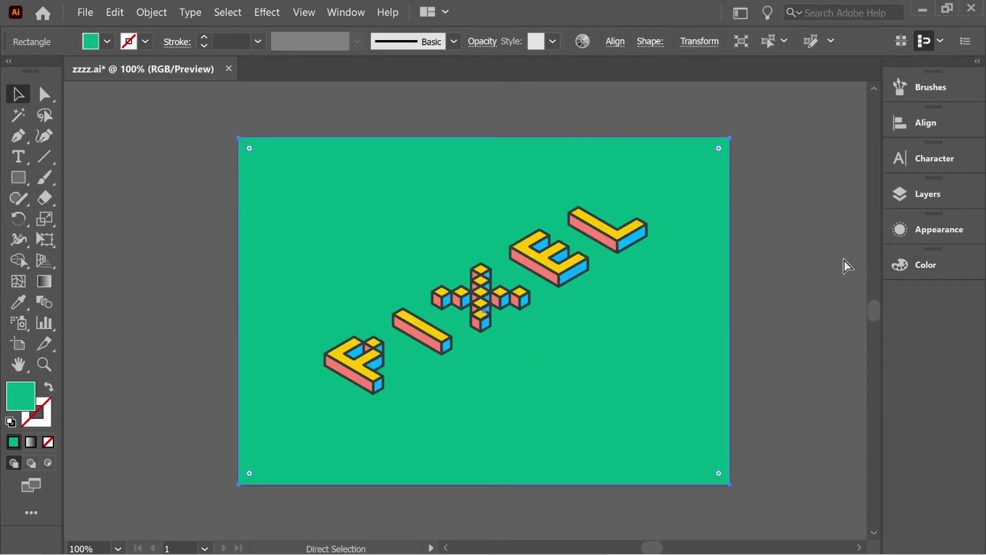
- Alt-drag a copy of the yellow letter faces and send it to the back
key(ctrl+plus)
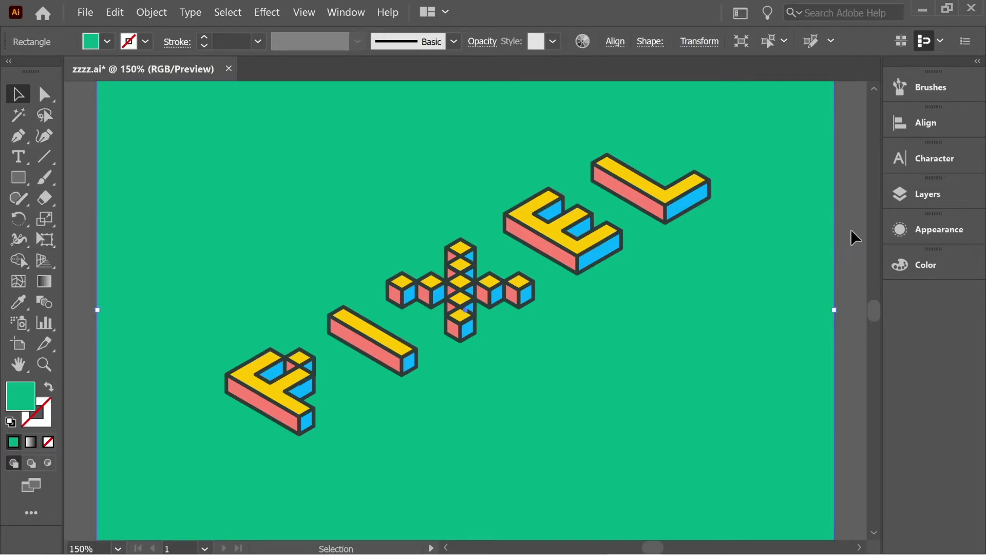
click(851, 237)
click(643, 193)
drag(654, 187, 668, 211)
key(alt)
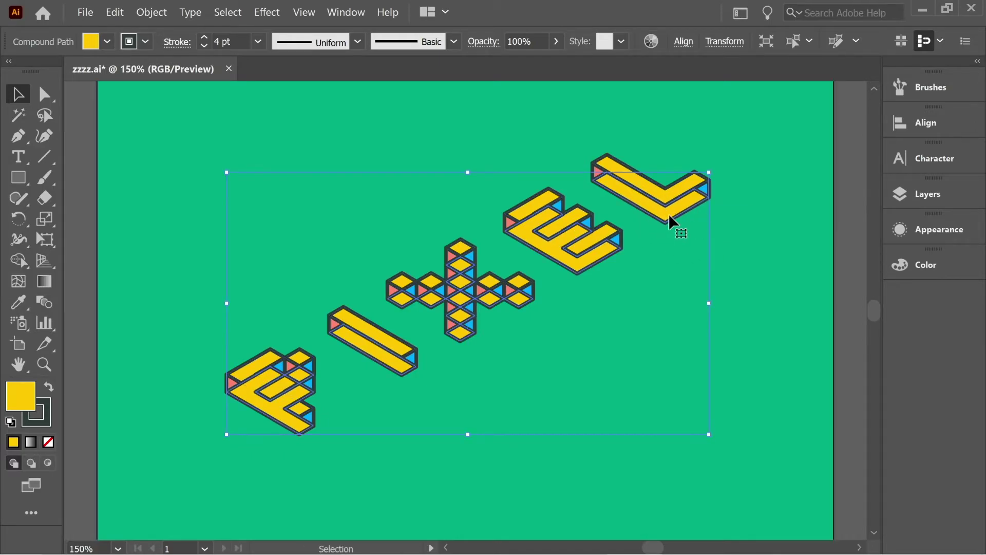
right_click(662, 213)
mouse_move(736, 356)
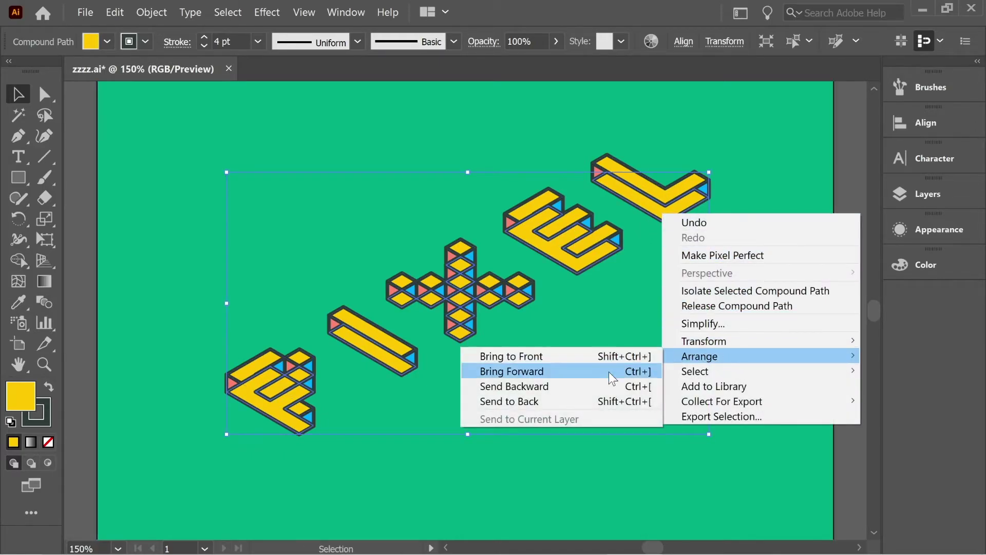
click(568, 402)
click(849, 234)
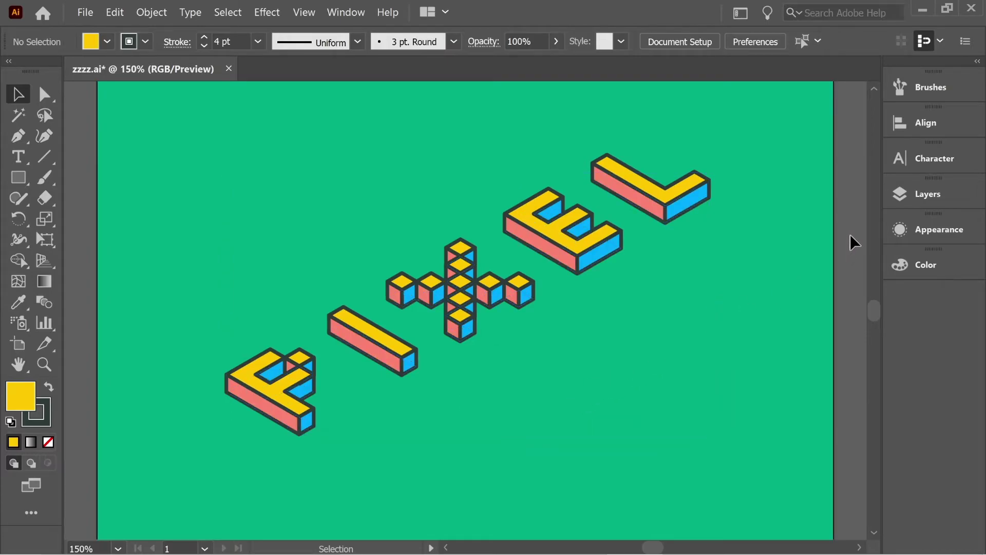
- Send the green background rectangle back behind the yellow copy again
click(784, 140)
right_click(784, 140)
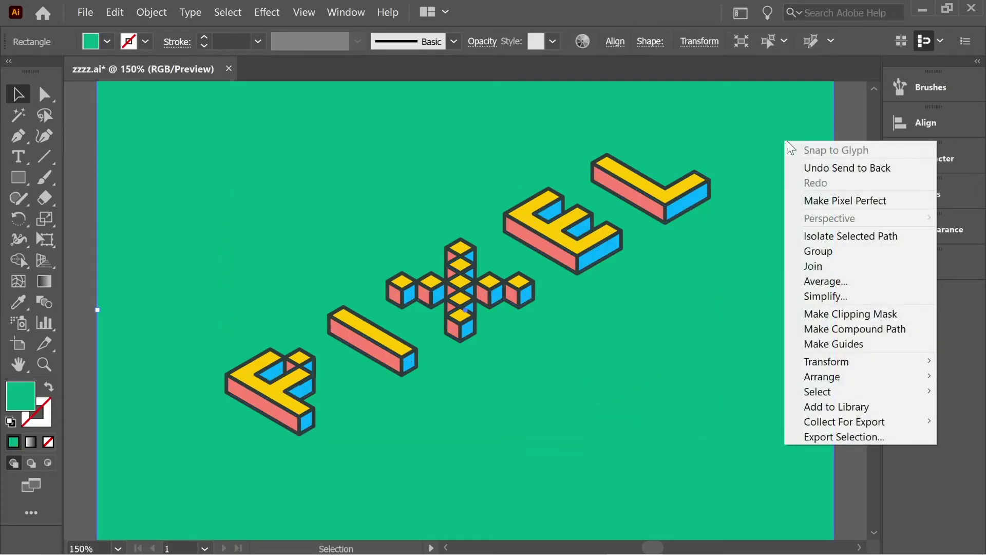
mouse_move(831, 376)
click(658, 422)
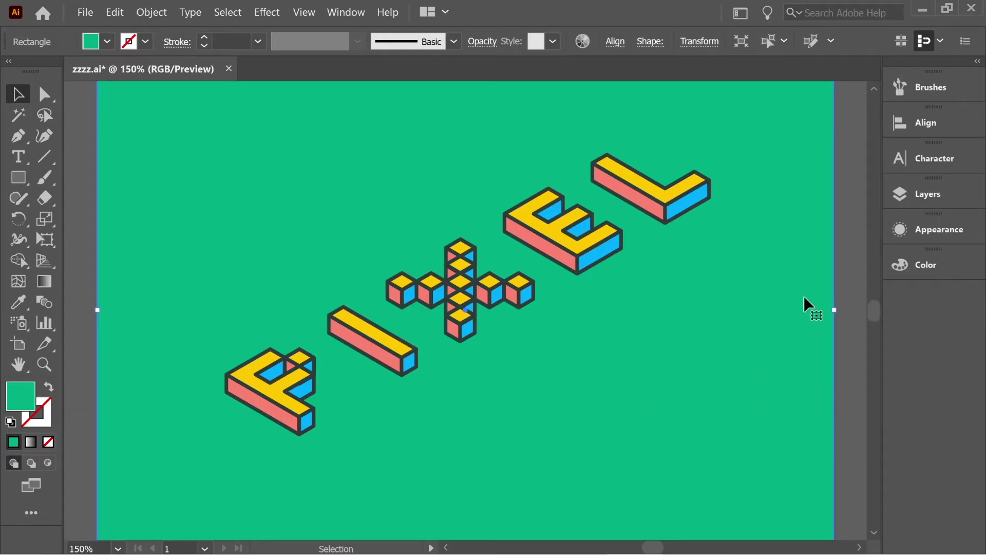
click(848, 213)
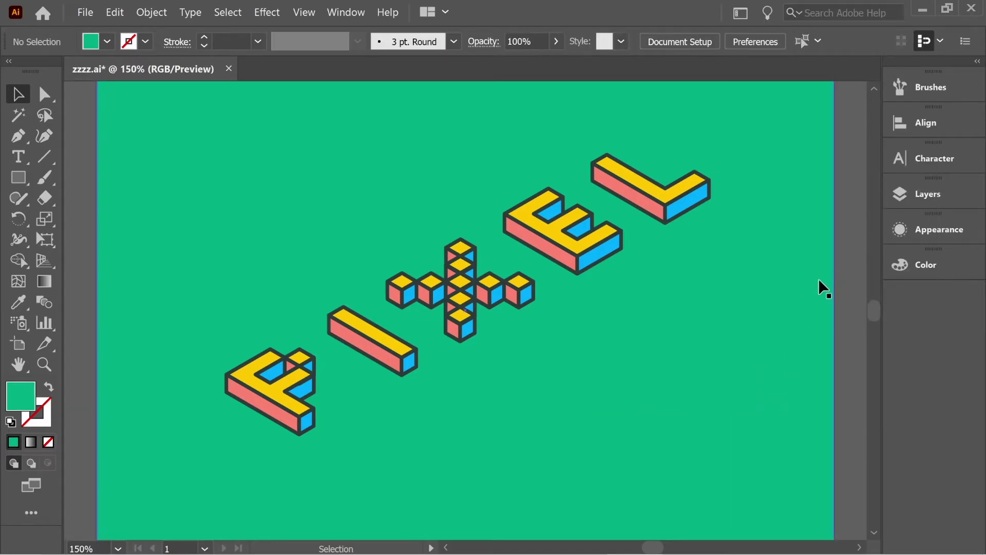
- Hide the top three letter sublayers, rename the fourth 'base', and target its shapes
click(928, 194)
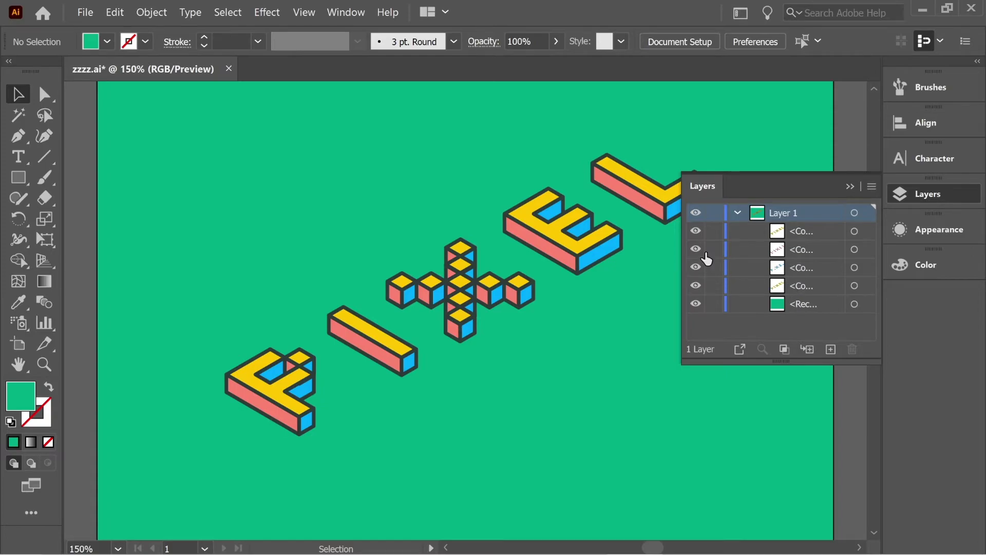
drag(697, 237, 696, 269)
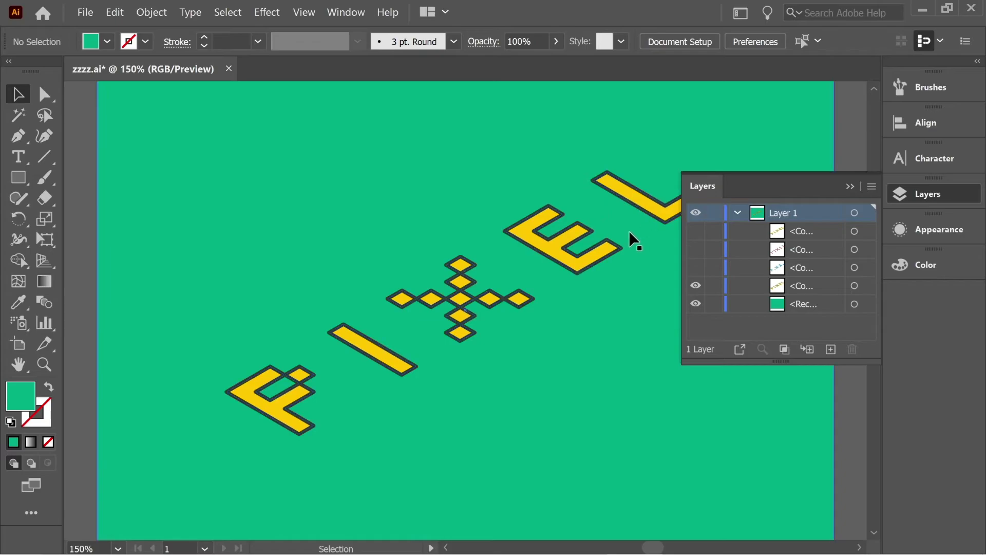
double_click(801, 285)
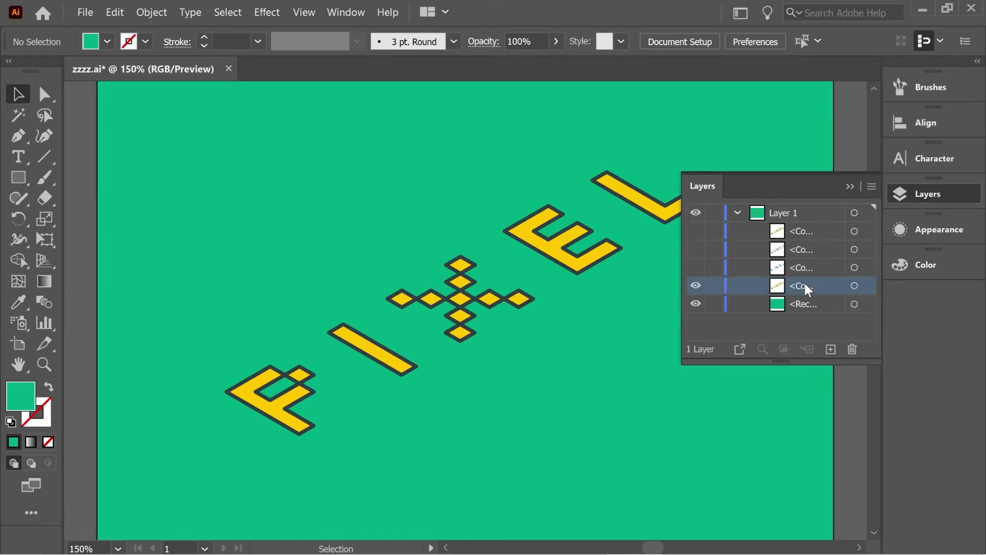
text(base)
click(814, 324)
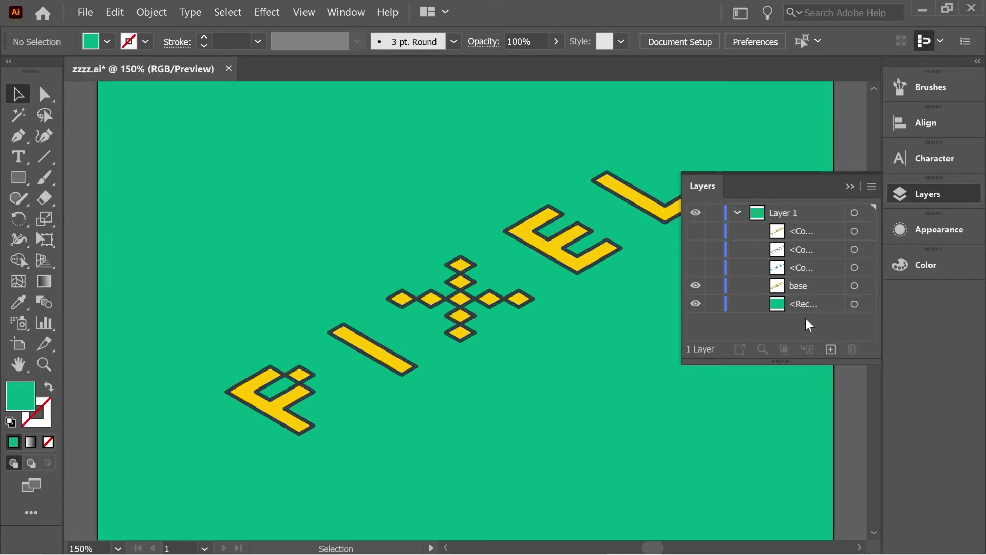
click(801, 286)
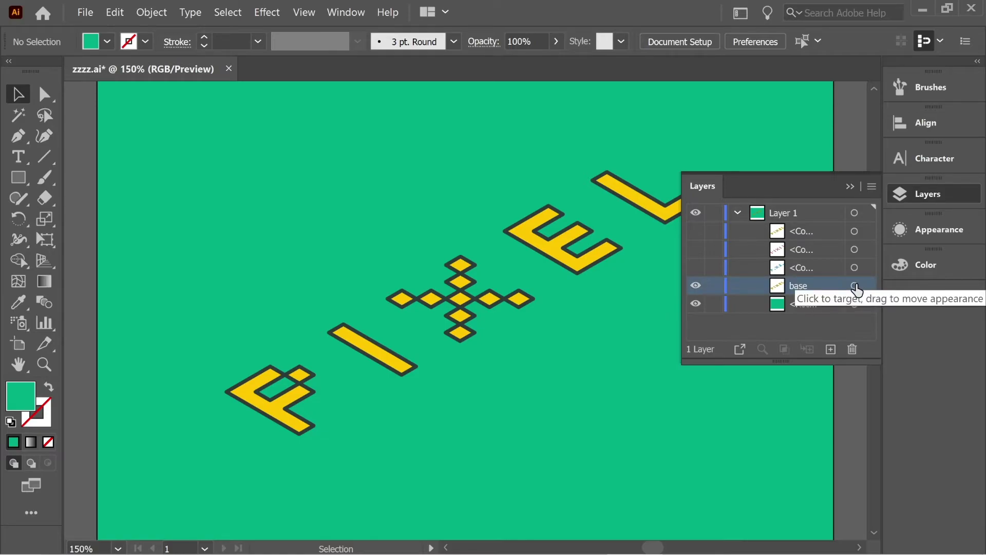
click(856, 286)
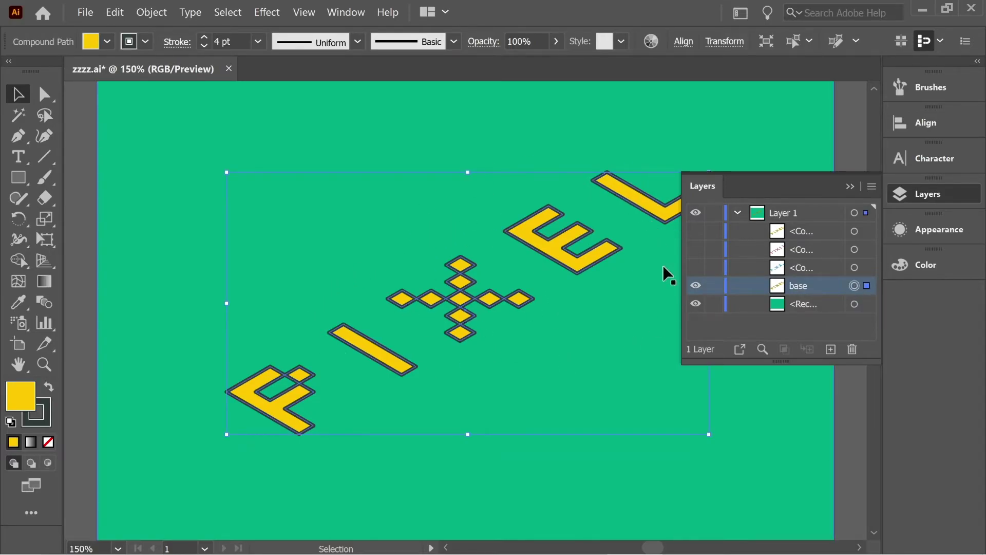
- Set the base letters' opacity blending mode to Soft Light
click(935, 232)
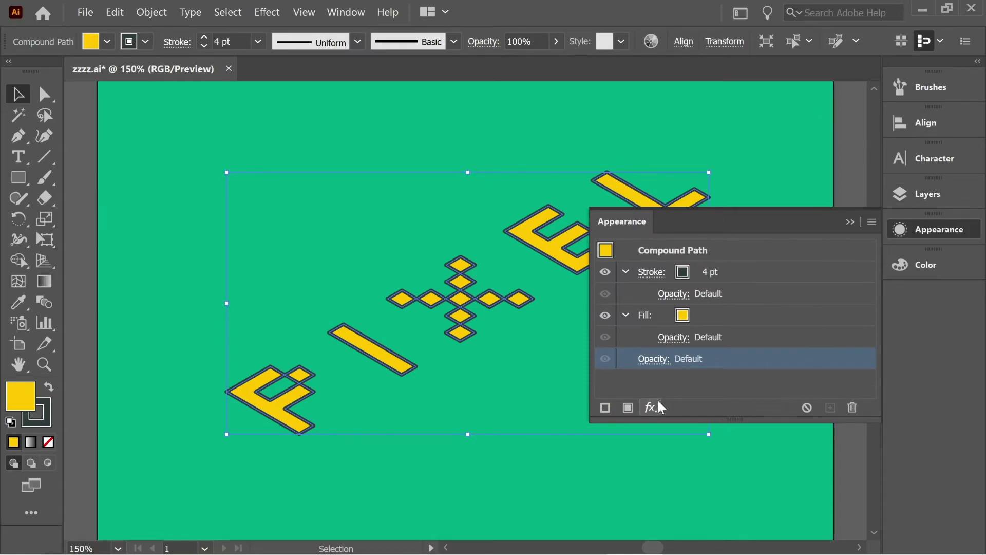
click(655, 361)
click(544, 389)
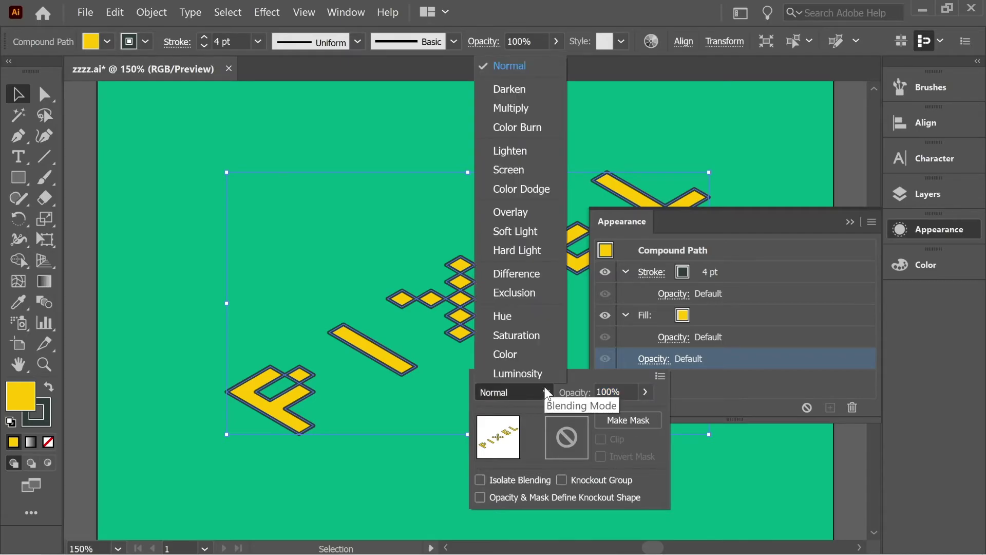
click(520, 232)
click(844, 220)
click(847, 221)
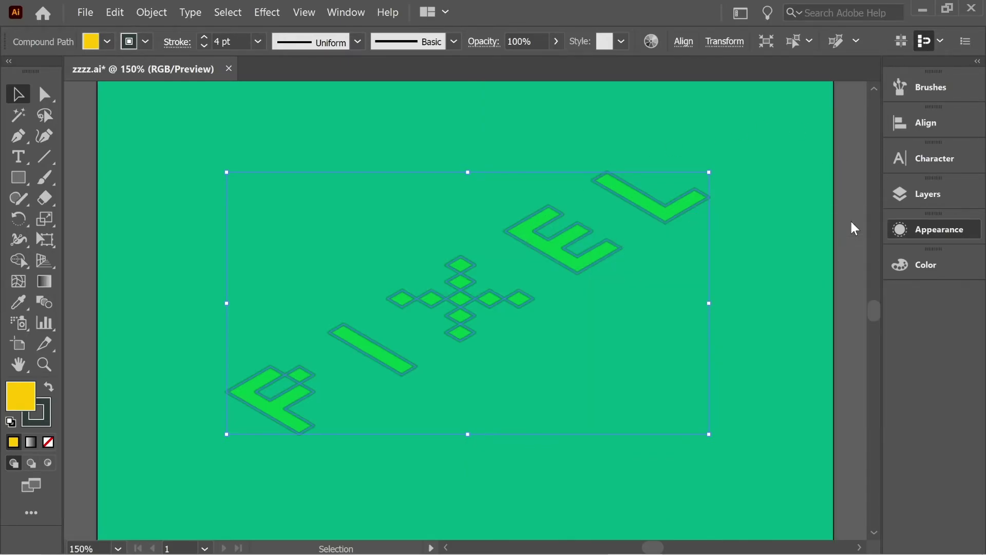
- Apply an Offset Path effect of 2 px with Round joins to the base letters
click(266, 12)
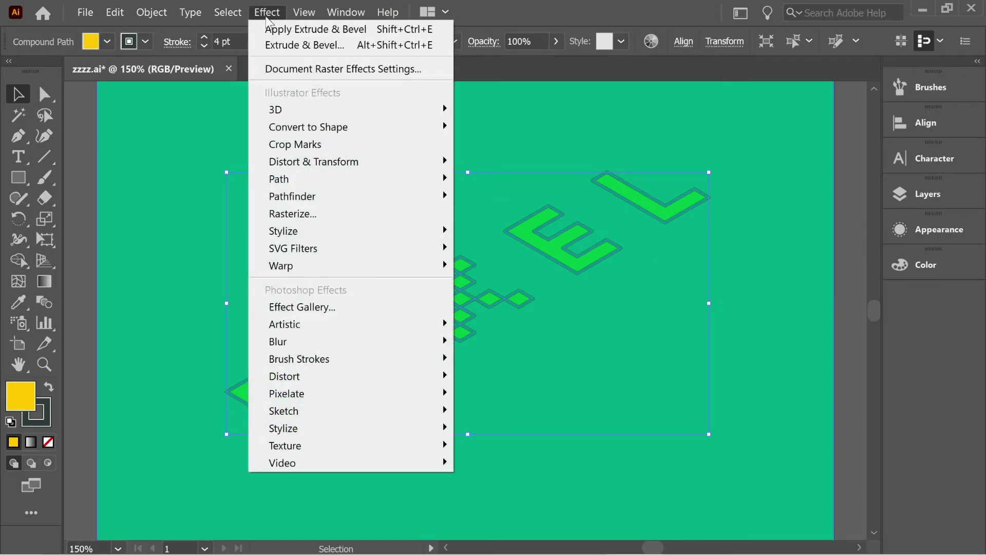
mouse_move(294, 174)
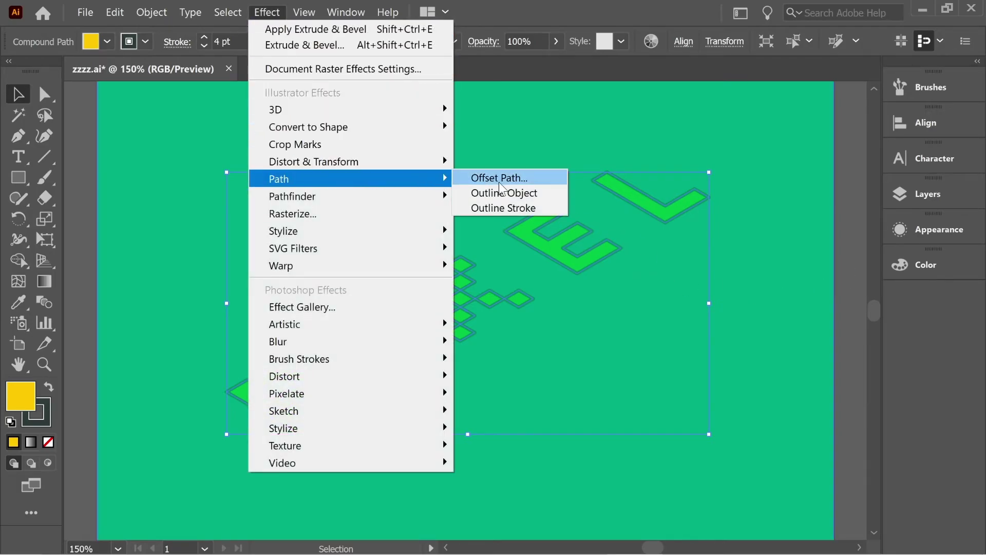
click(507, 179)
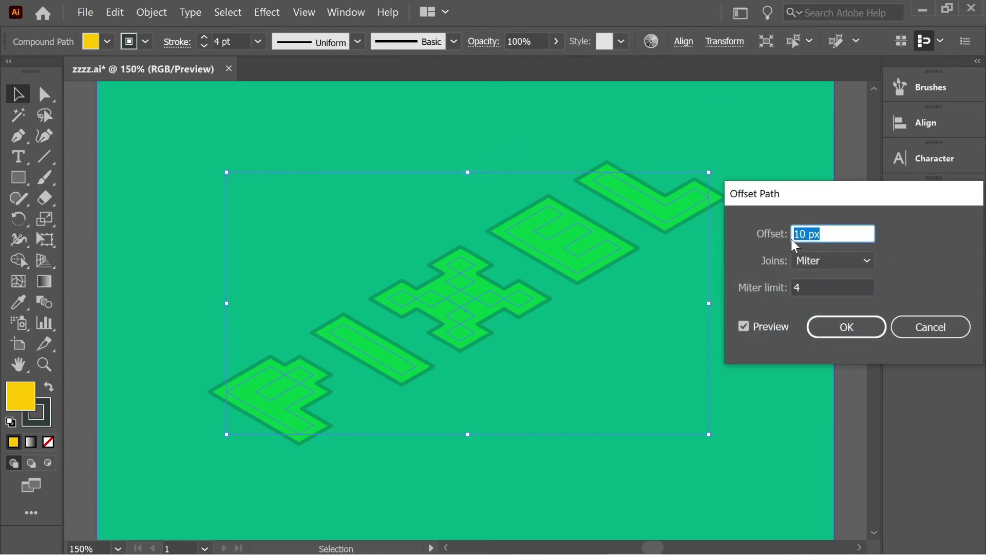
text(2)
click(836, 261)
click(837, 297)
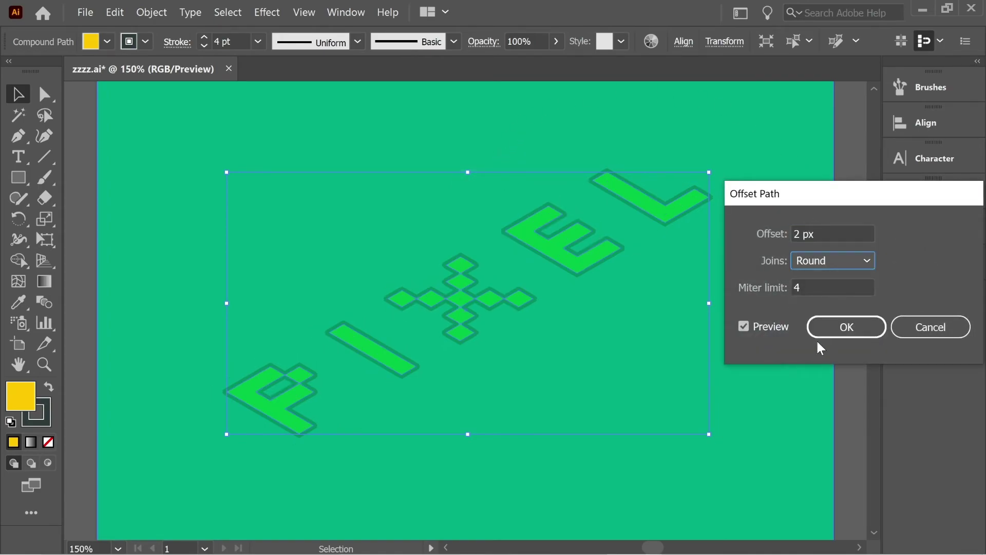
click(856, 330)
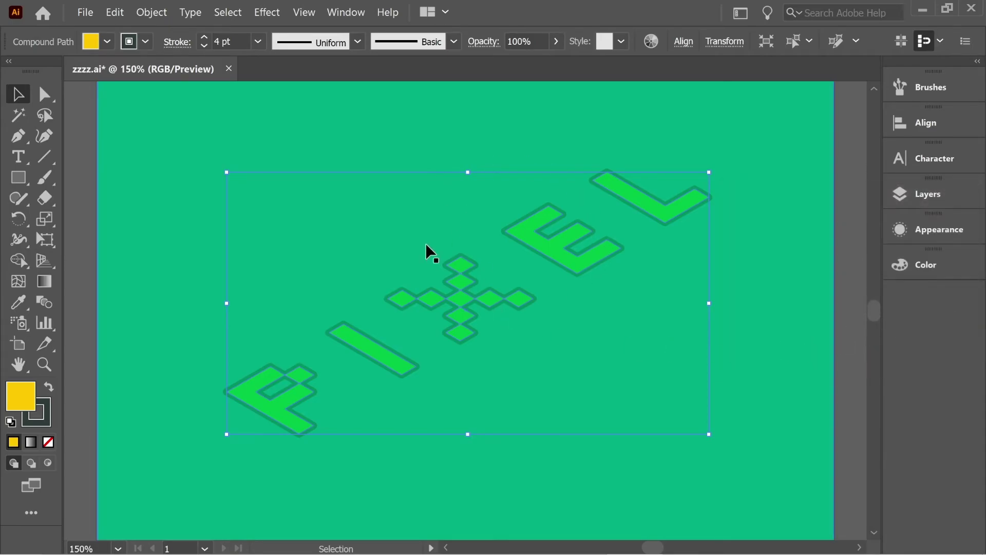
- Set up a Transform effect with 0.2 px horizontal move and 100 copies, previewing it
click(266, 12)
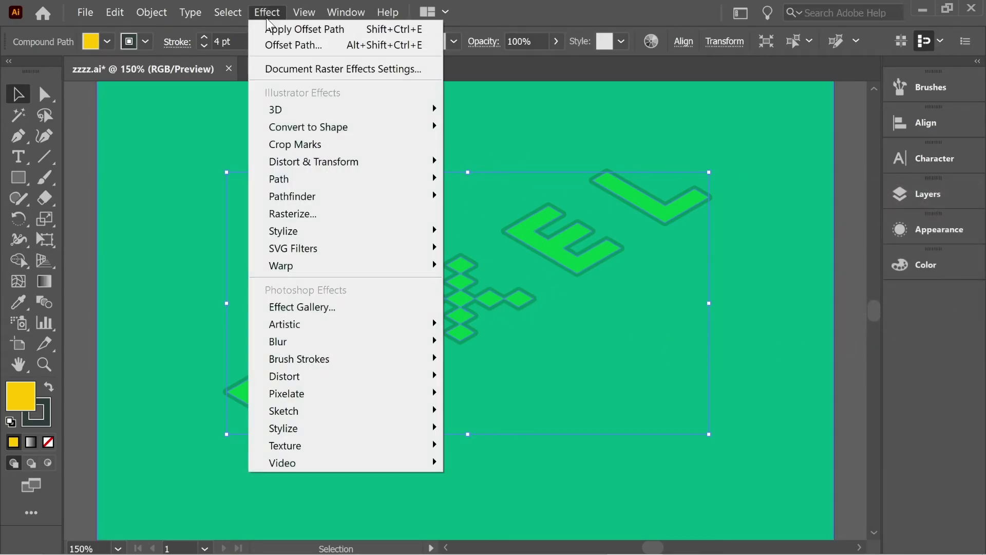
mouse_move(325, 162)
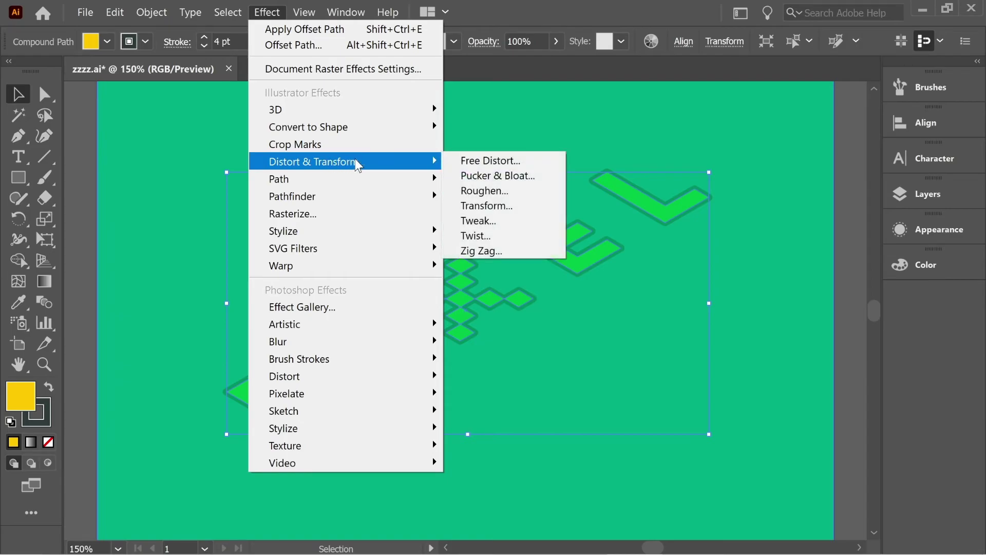
click(509, 204)
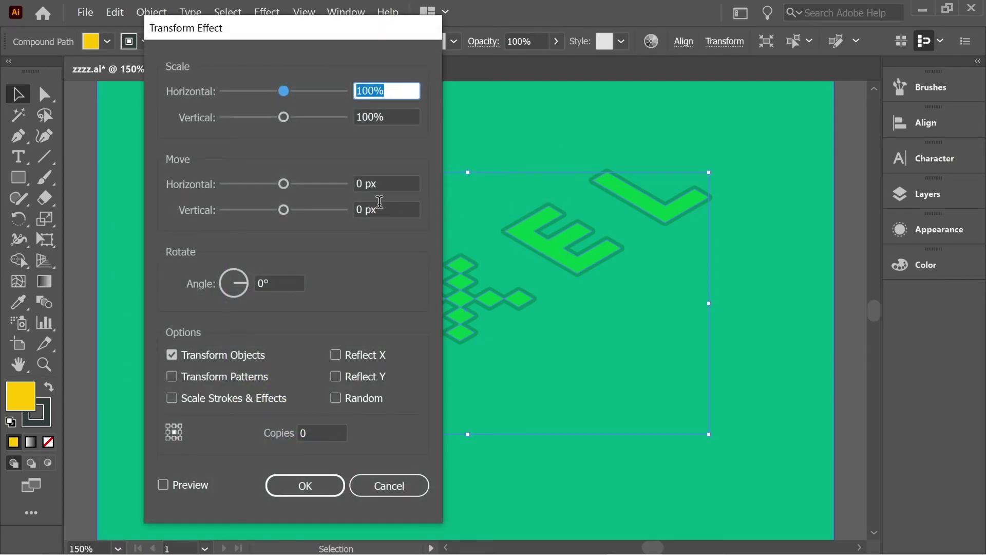
click(400, 185)
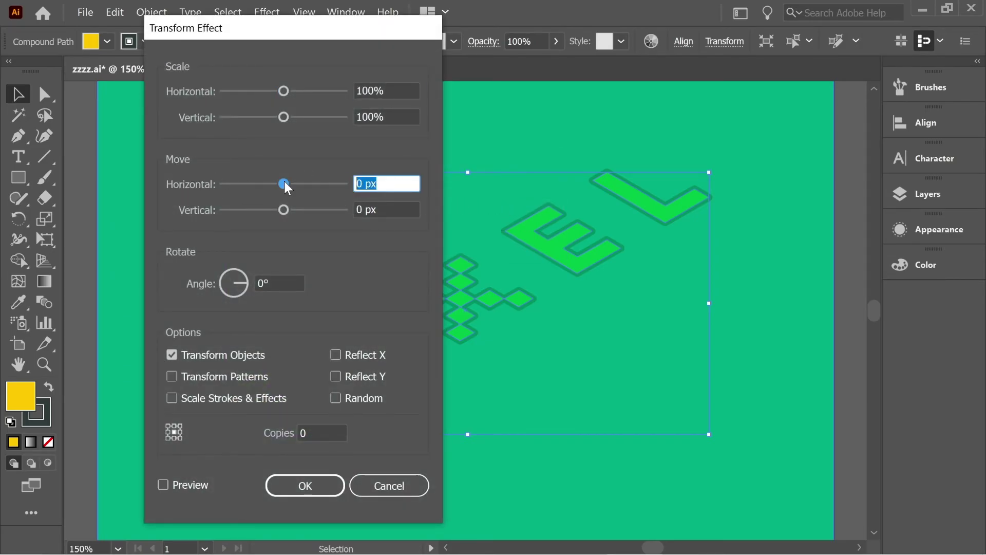
text(-0.)
key(shift+Home)
text(0)
click(320, 435)
text(1)
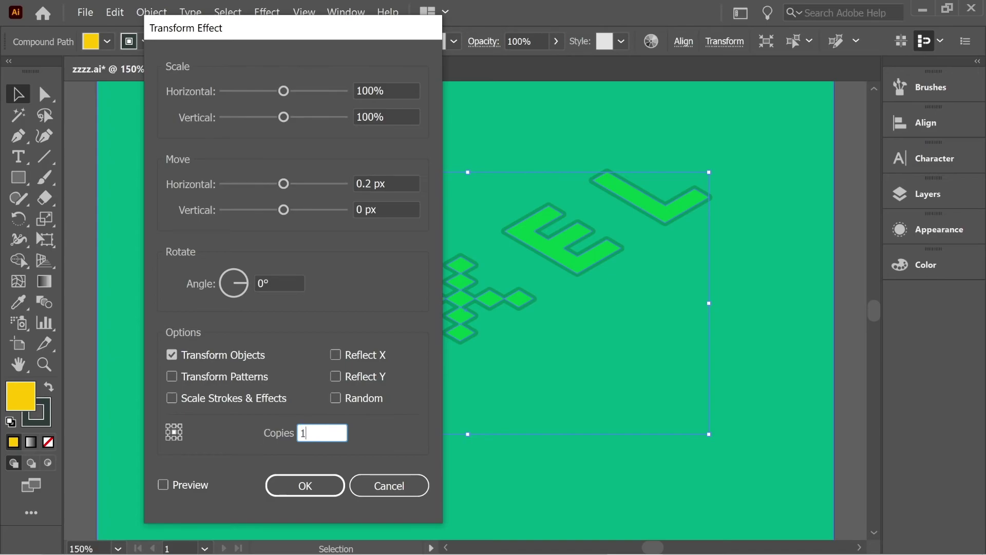
text(00)
click(180, 485)
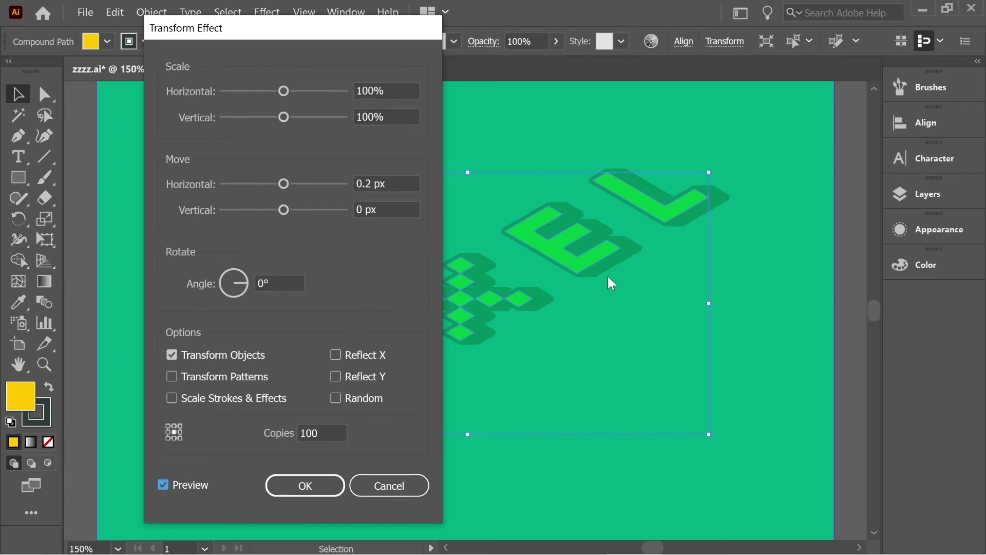
- Try 150 copies, then settle on 100 copies and apply the Transform effect
click(323, 433)
text(15)
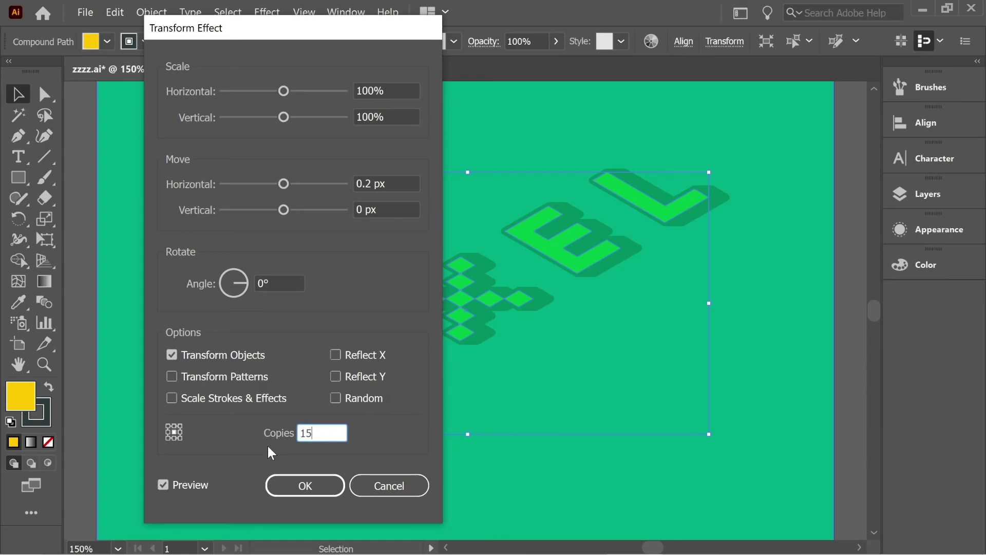
text(0)
click(190, 487)
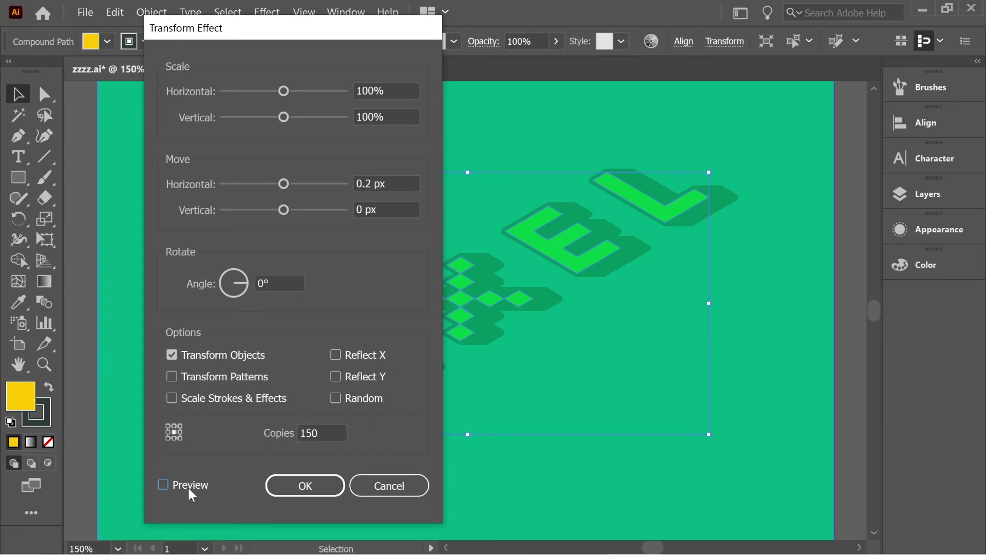
click(329, 434)
key(BackSpace)
text(100)
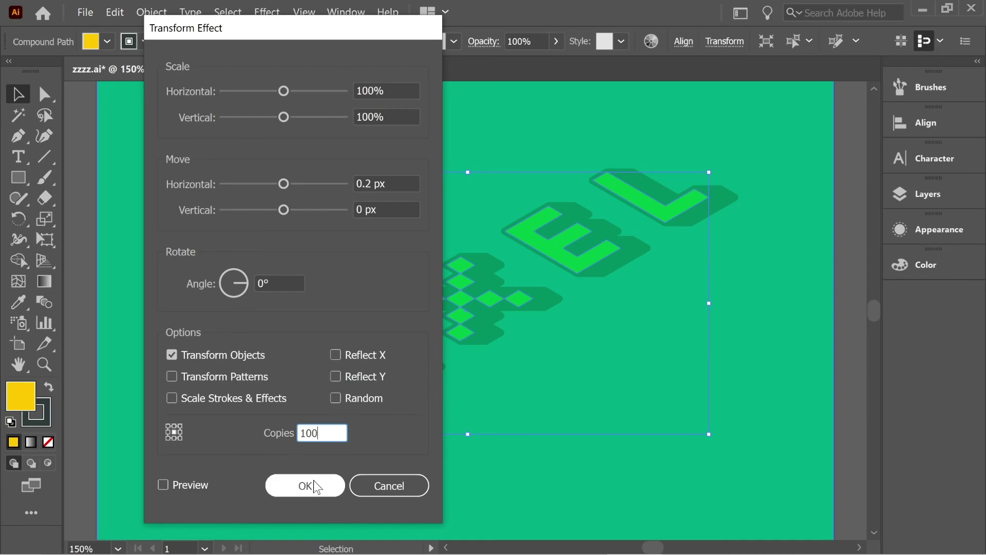
click(316, 485)
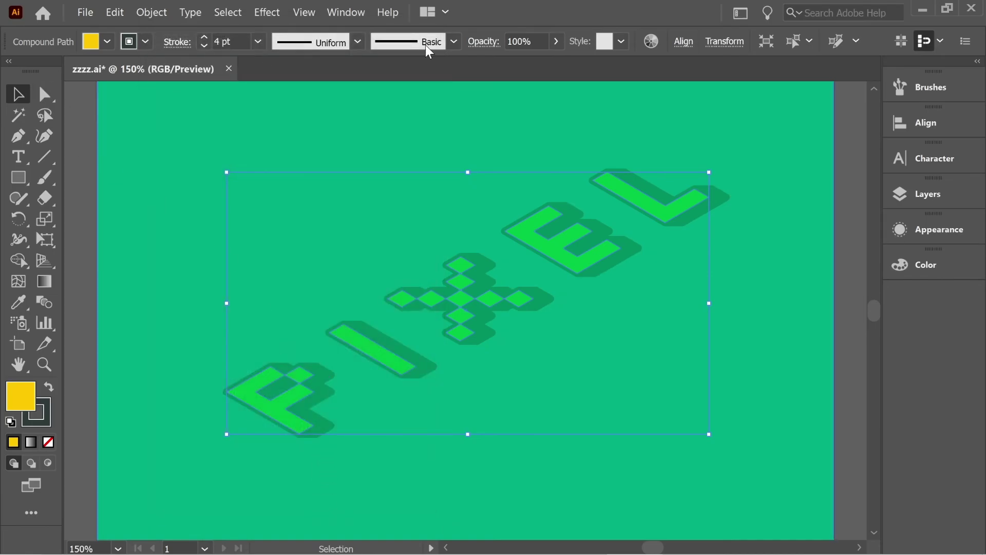
- Turn the blue, pink and yellow face sublayers back on and deselect
click(935, 193)
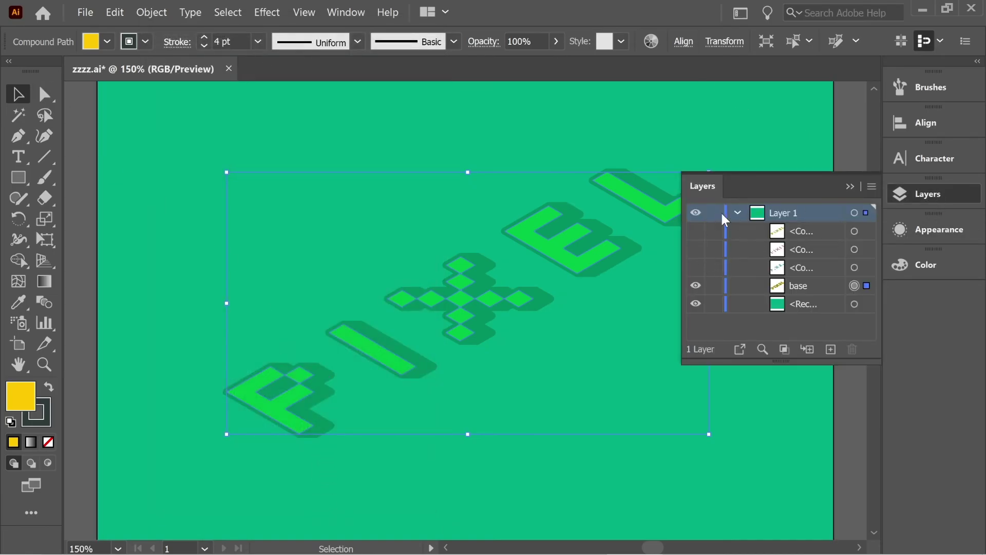
click(696, 267)
click(696, 249)
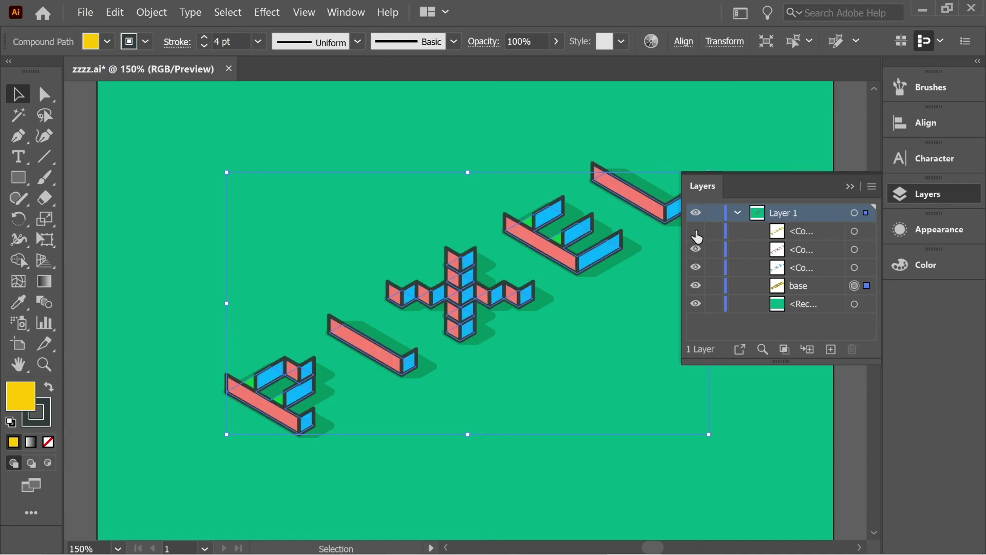
click(696, 231)
click(850, 186)
click(855, 201)
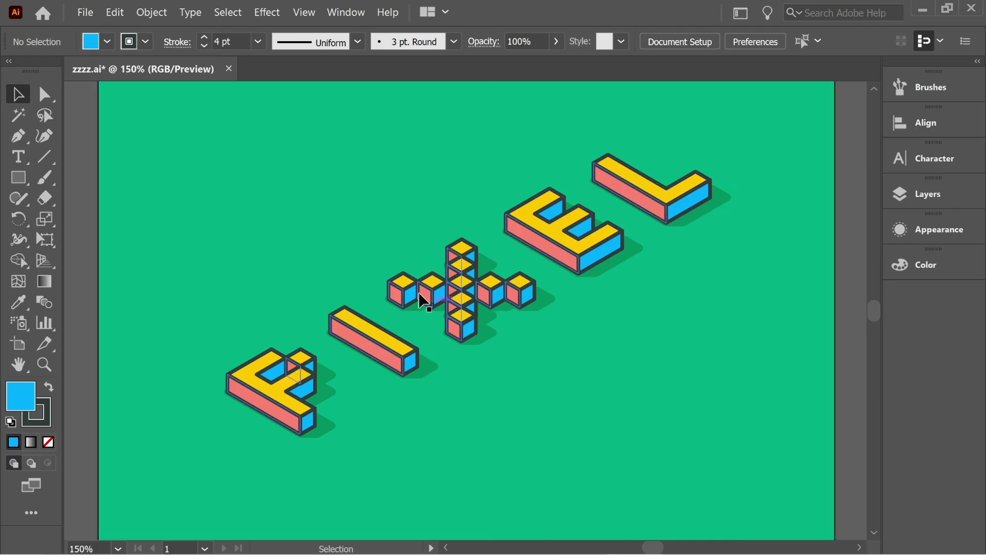
- Zoom into the F, nudge the isolated blue side faces down 1 px, and zoom back out
key(a)
key(ctrl+plus)
key(ctrl+plus)
key(ctrl+plus)
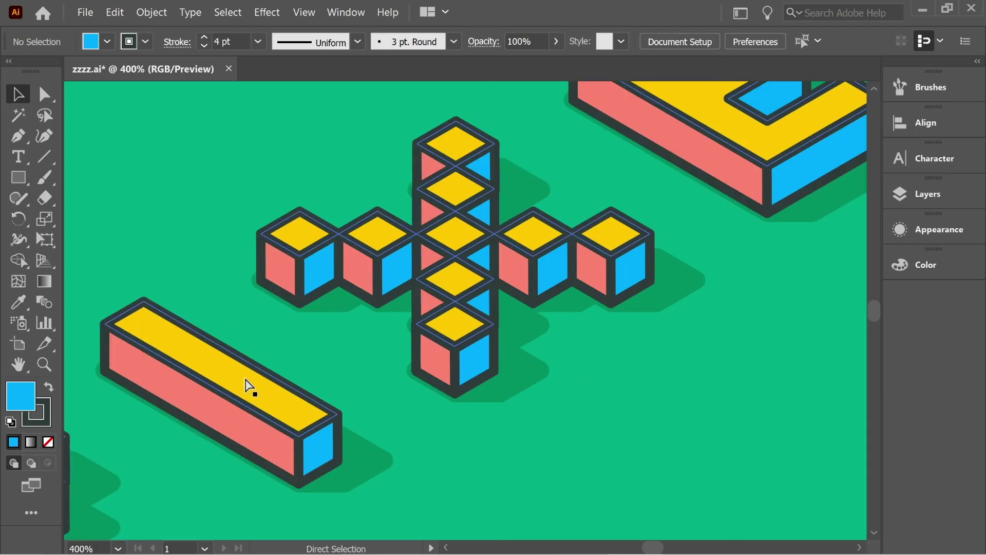
key(ctrl+plus)
drag(277, 396, 671, 198)
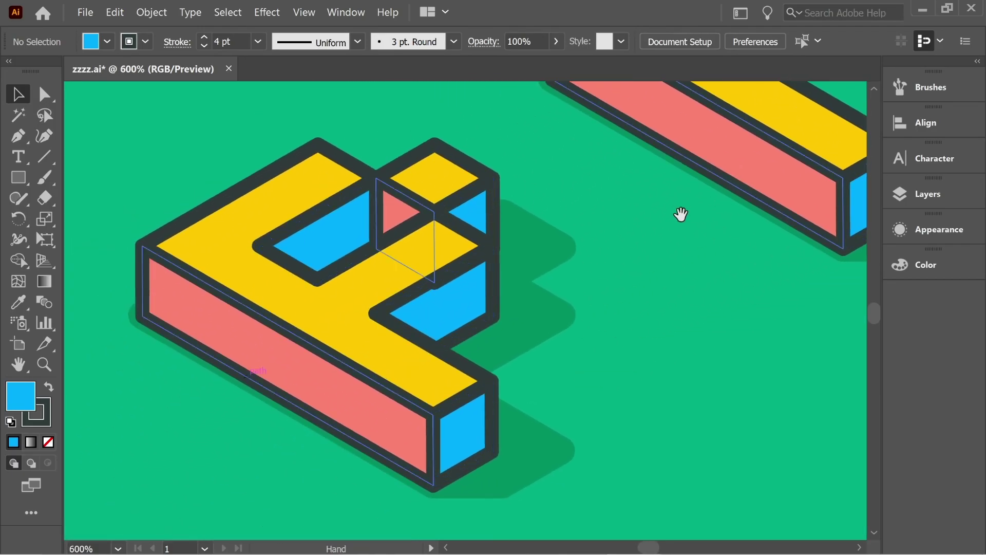
double_click(467, 297)
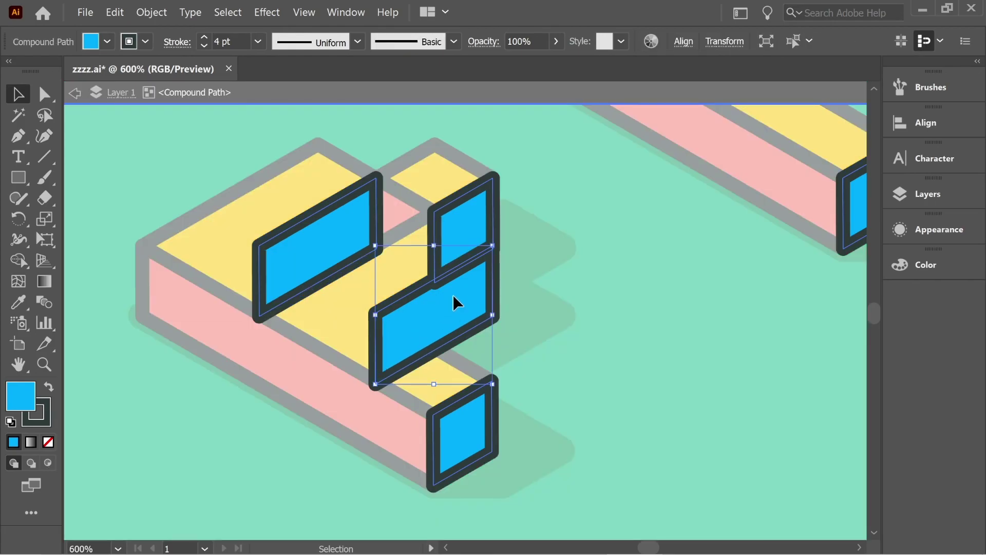
drag(453, 297, 453, 300)
click(573, 323)
key(ctrl+minus)
key(ctrl+minus)
key(ctrl+minus)
key(ctrl+minus)
key(ctrl+minus)
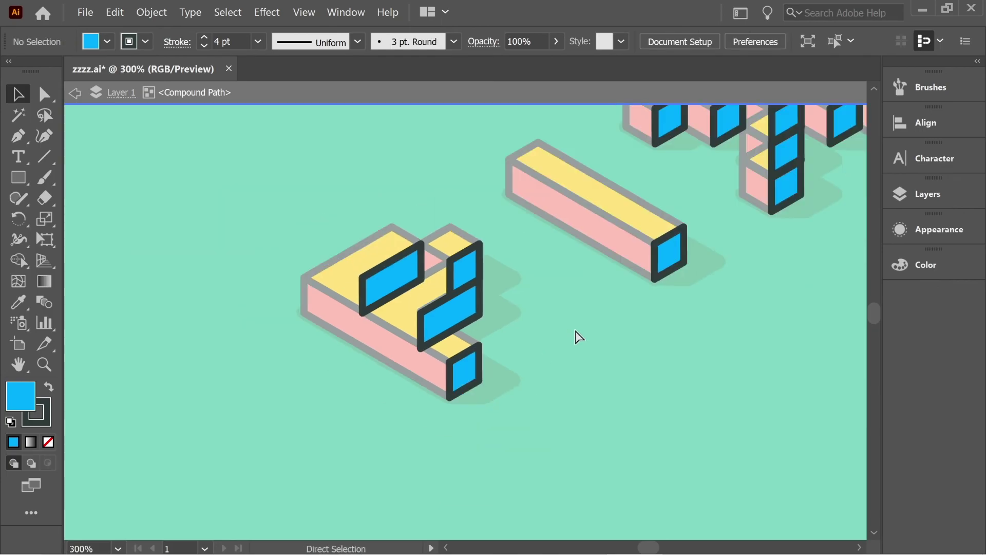
key(Escape)
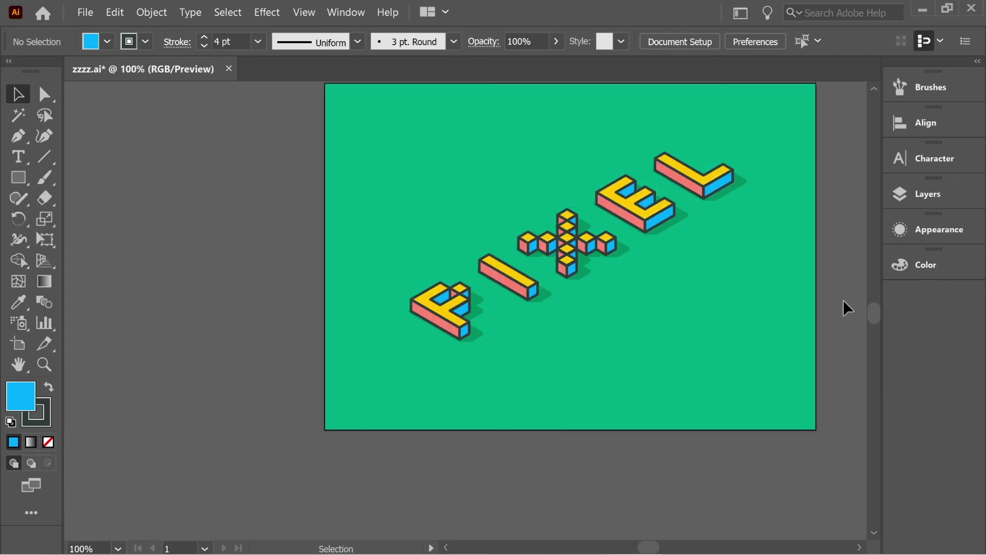
key(ctrl+plus)
key(ctrl+minus)
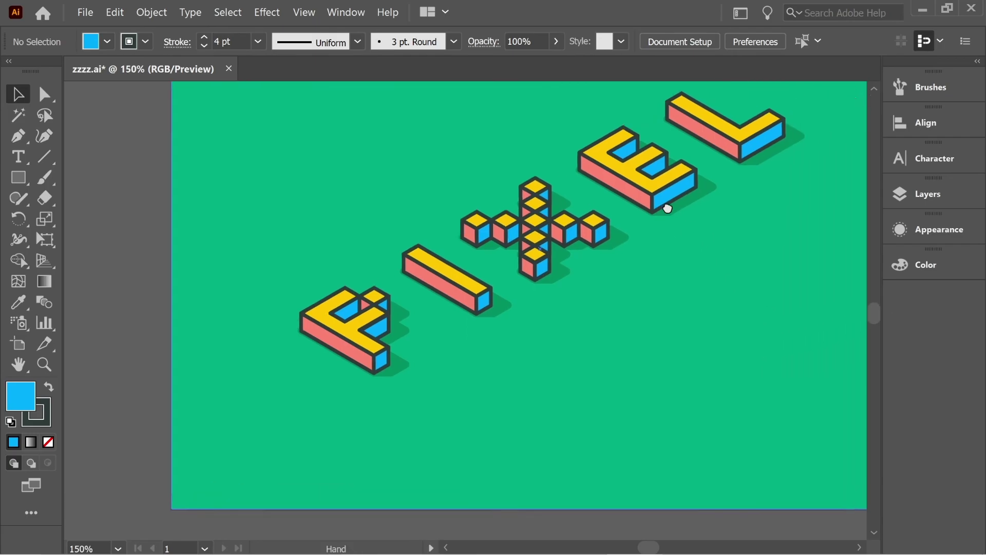